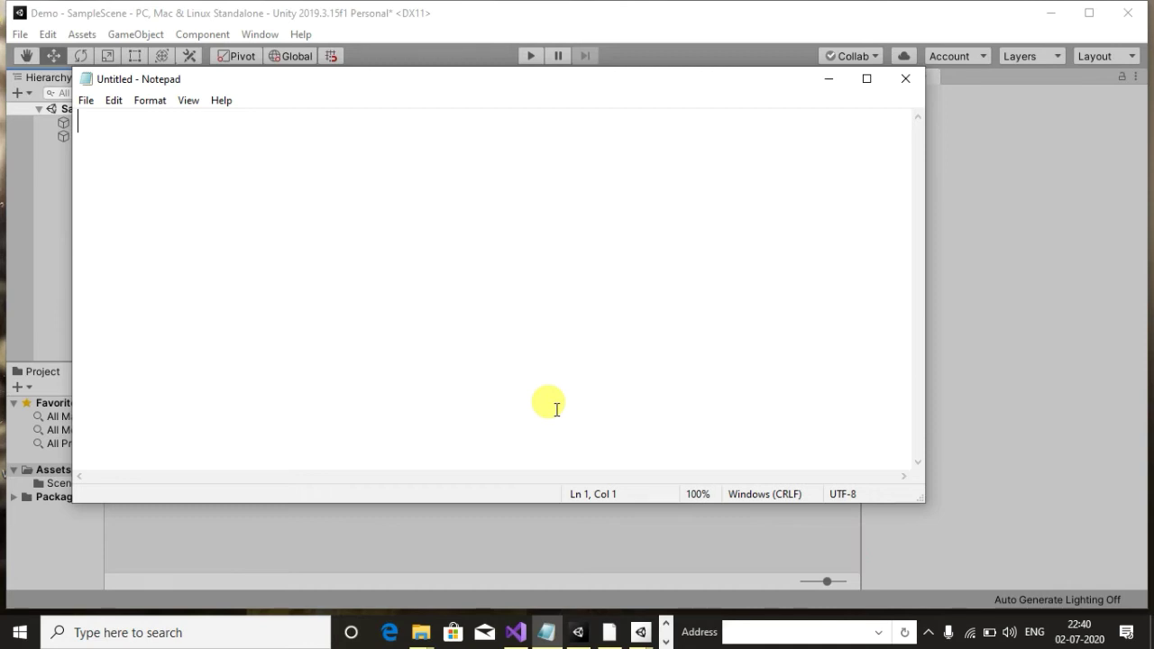
Type the outline 'overall of unity tools' and '1.what is unity' in Notepad, then minimize it.
text(overall )
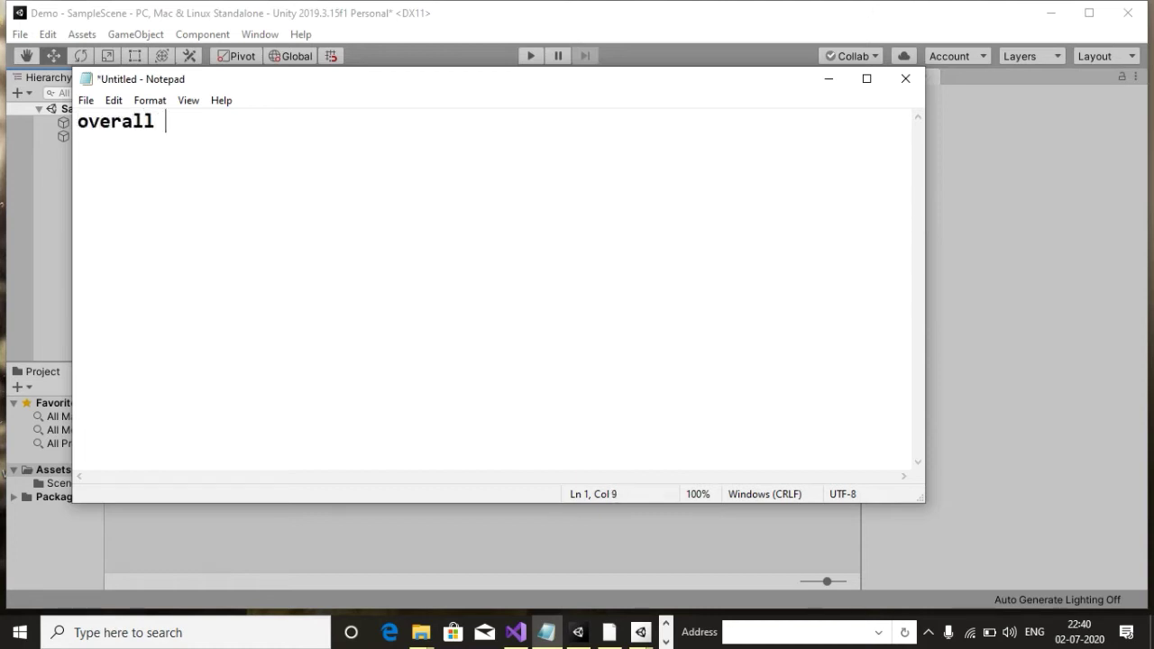
text(pf unity)
key(Left)
key(Left)
key(Left)
key(Left)
key(Left)
key(Left)
key(BackSpace)
text(o)
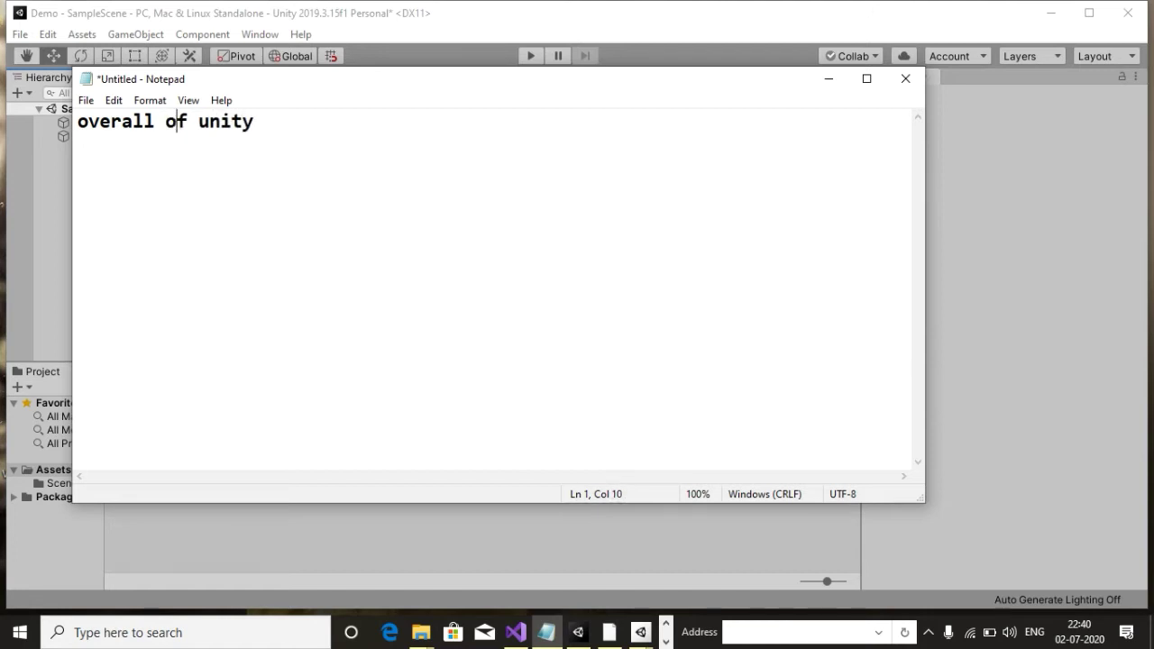
key(Right)
key(End)
text(tools)
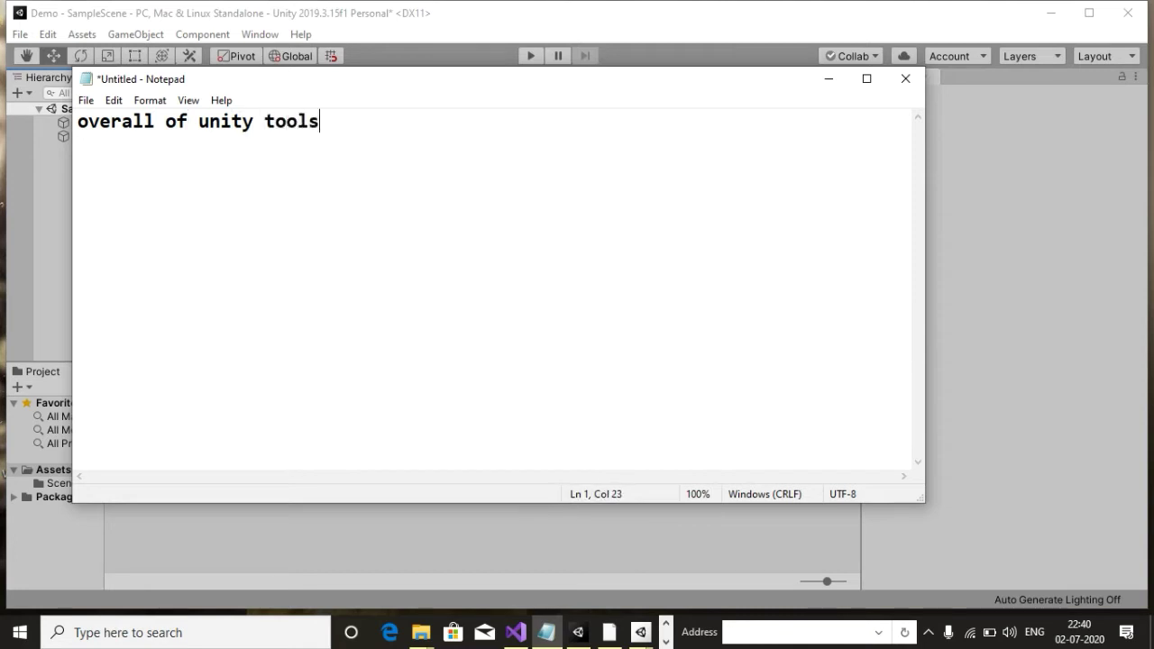
key(Return)
text(1.what )
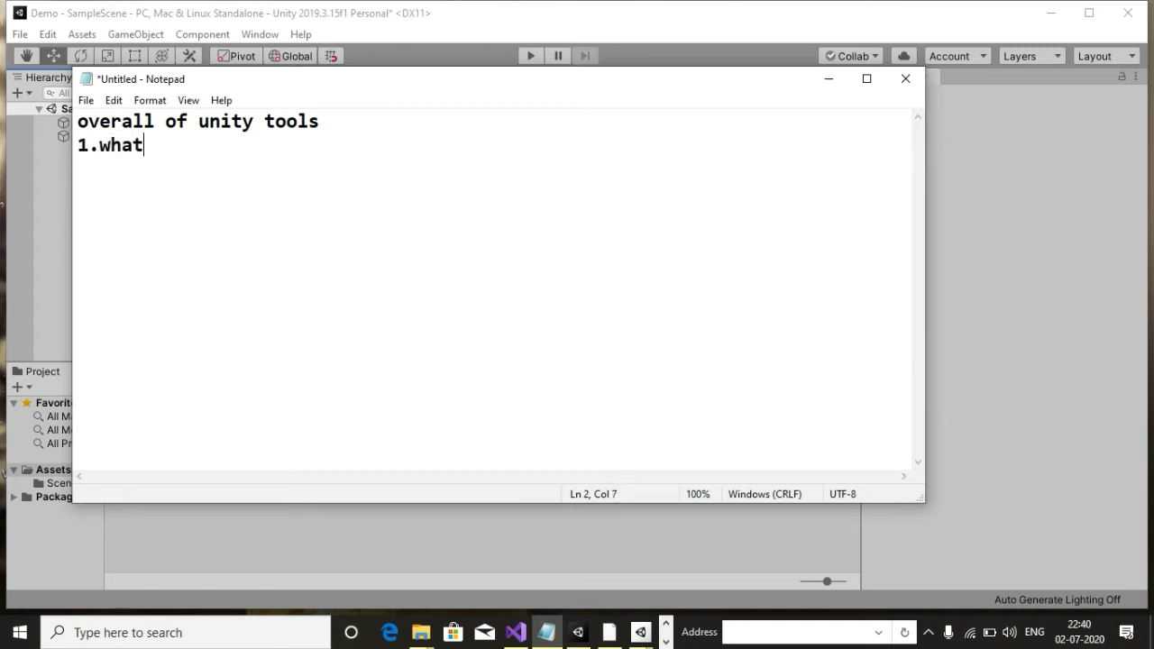
text(is unity)
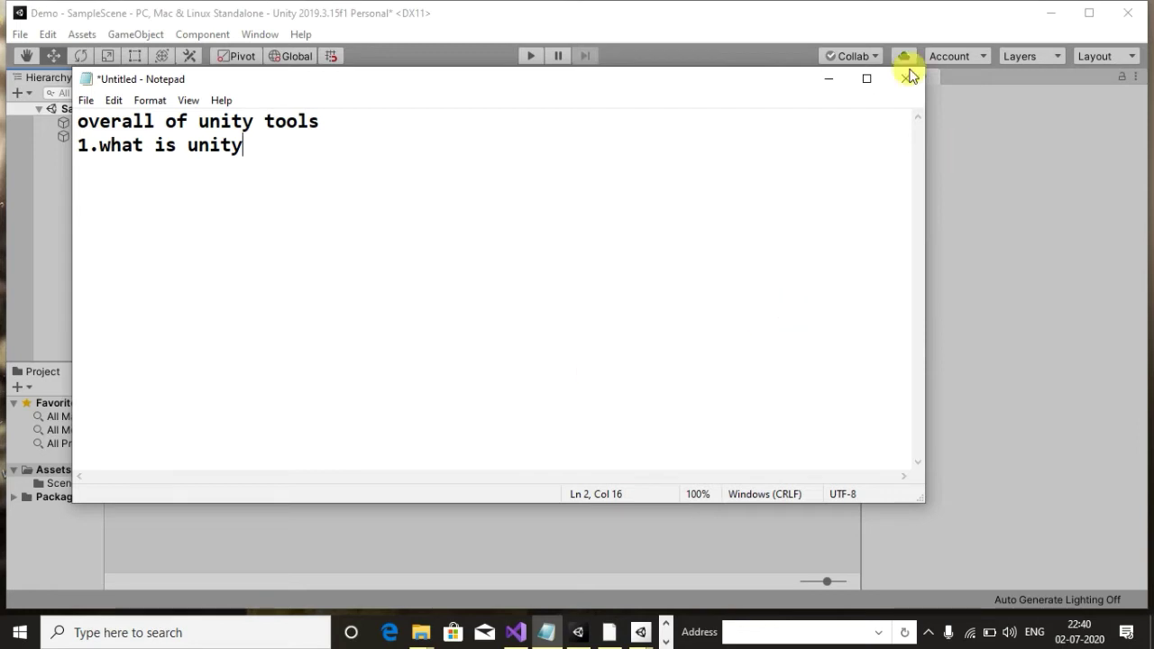
click(827, 83)
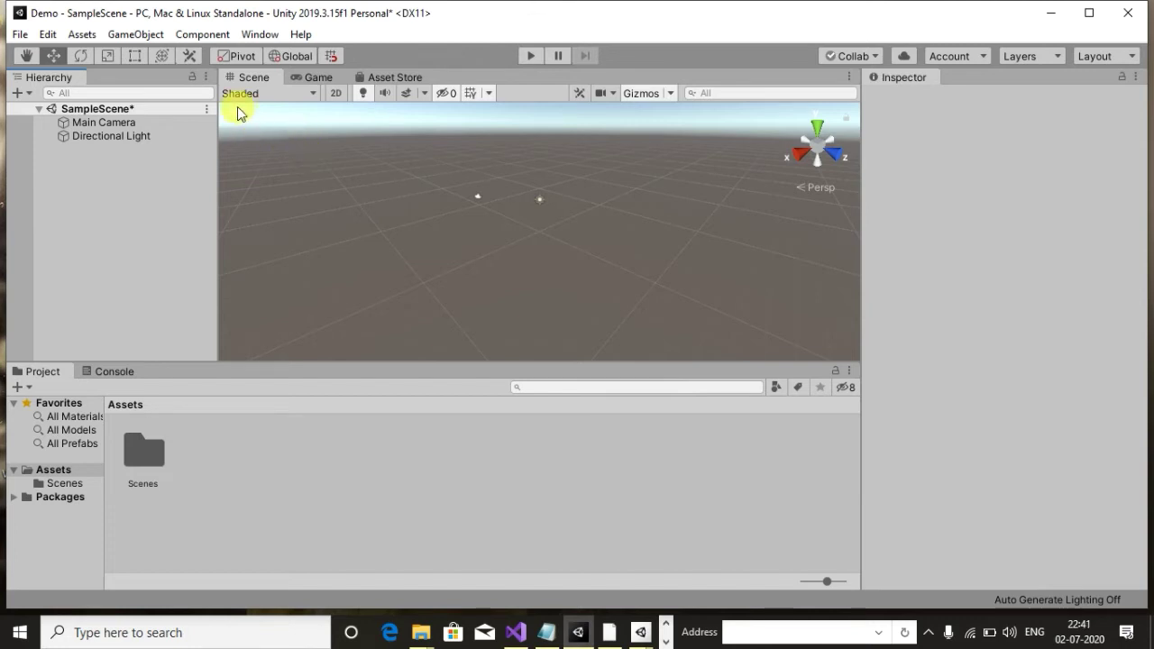
Drag the Hierarchy/Scene divider left to widen the Scene view.
mouse_move(220, 110)
mouse_down()
mouse_move(192, 107)
mouse_move(210, 136)
mouse_up()
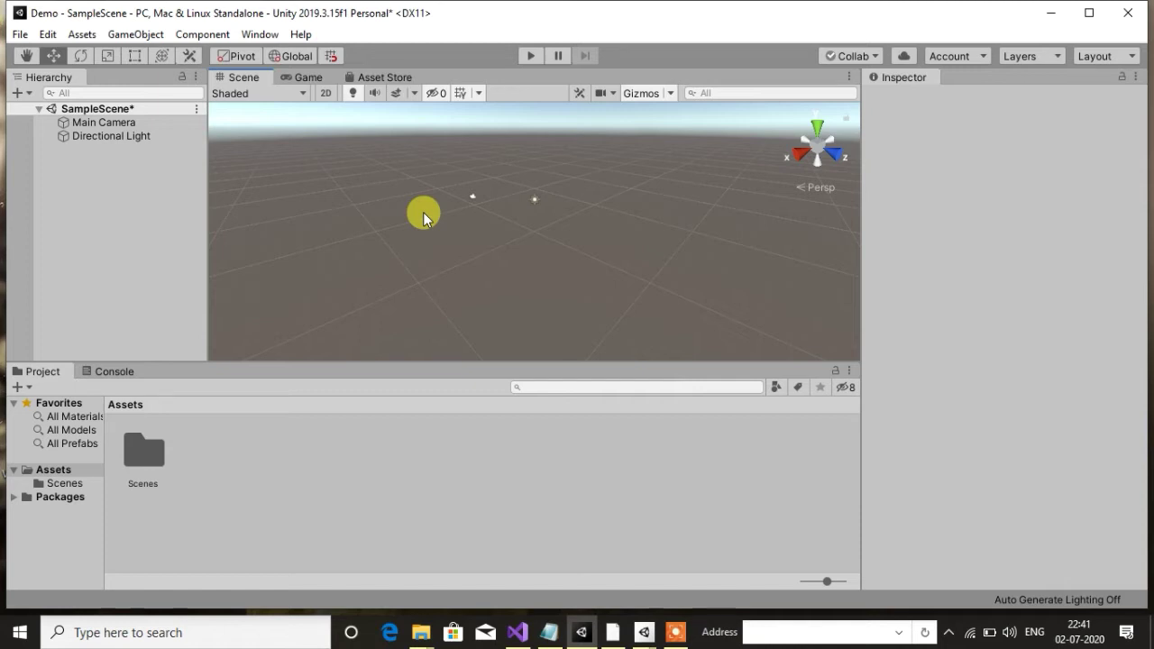
Add a Cube to SampleScene via the Hierarchy's 3D Object menu.
right_click(99, 188)
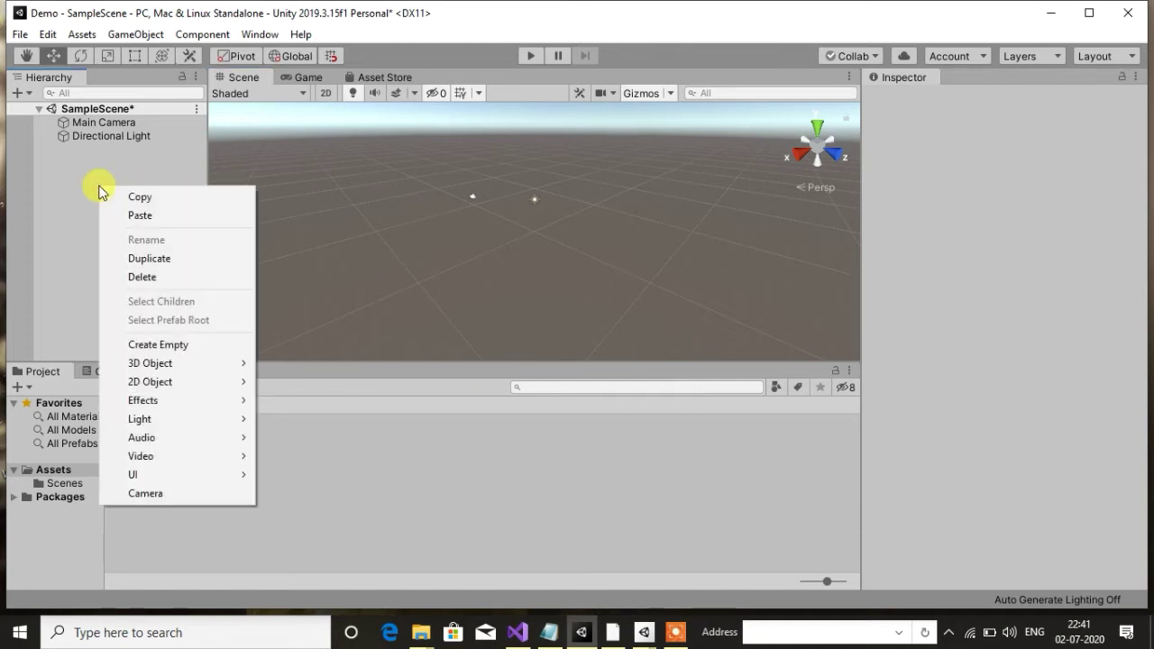
mouse_move(245, 362)
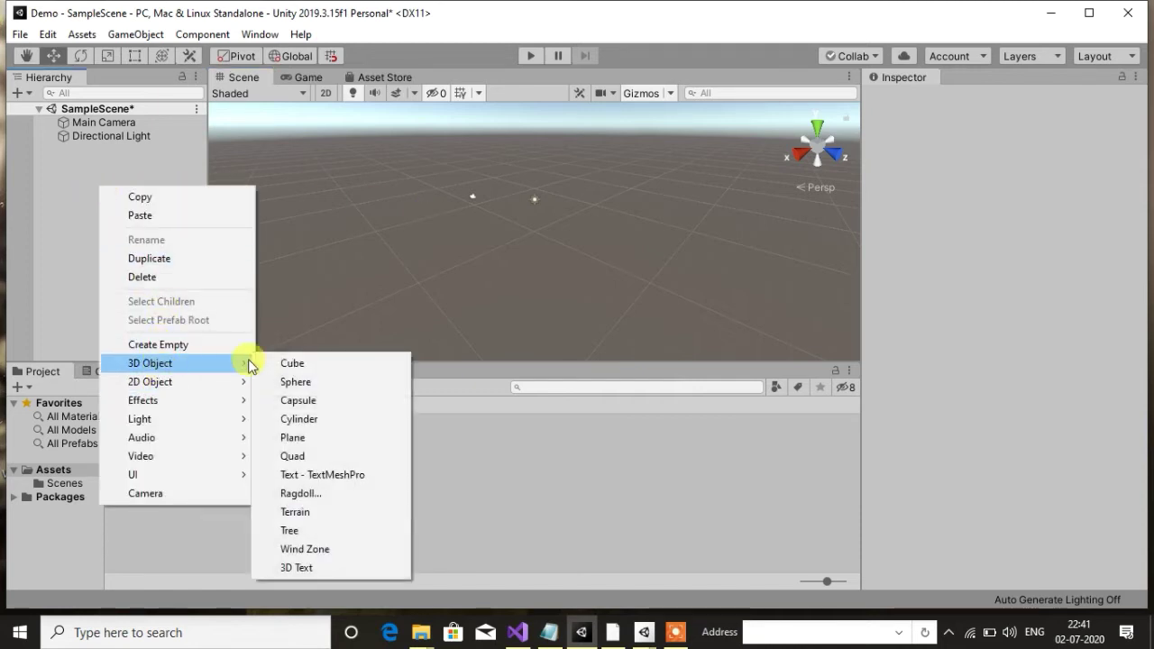
click(295, 364)
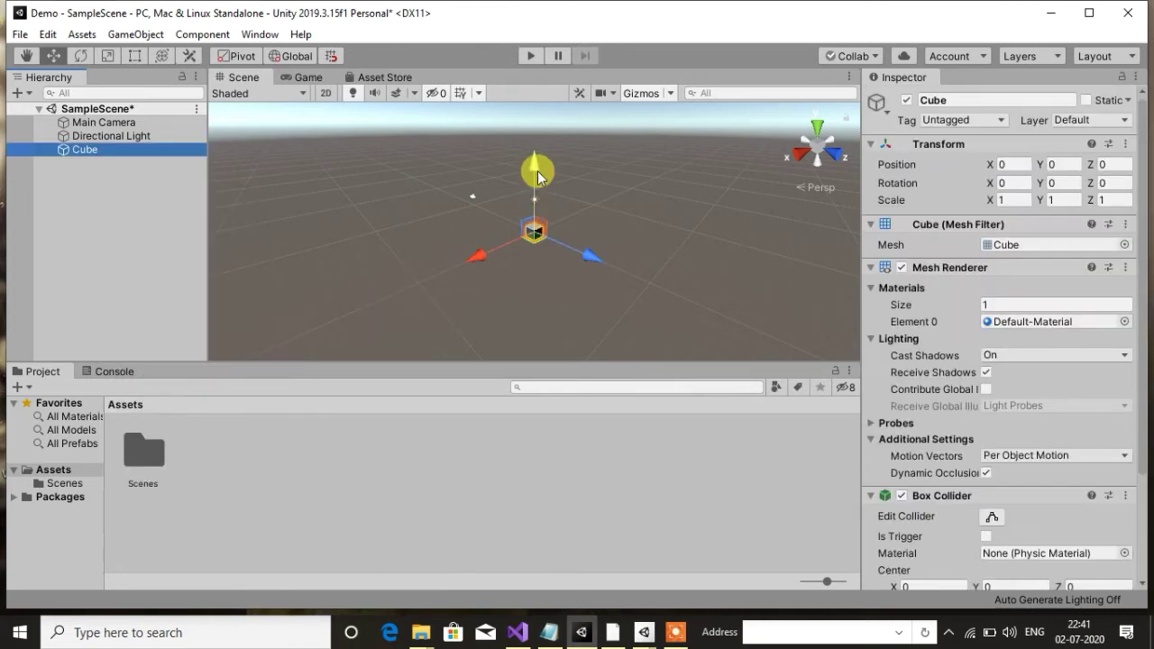
Raise the cube along its green Y arrow to position Y 3.38.
drag(536, 166, 529, 138)
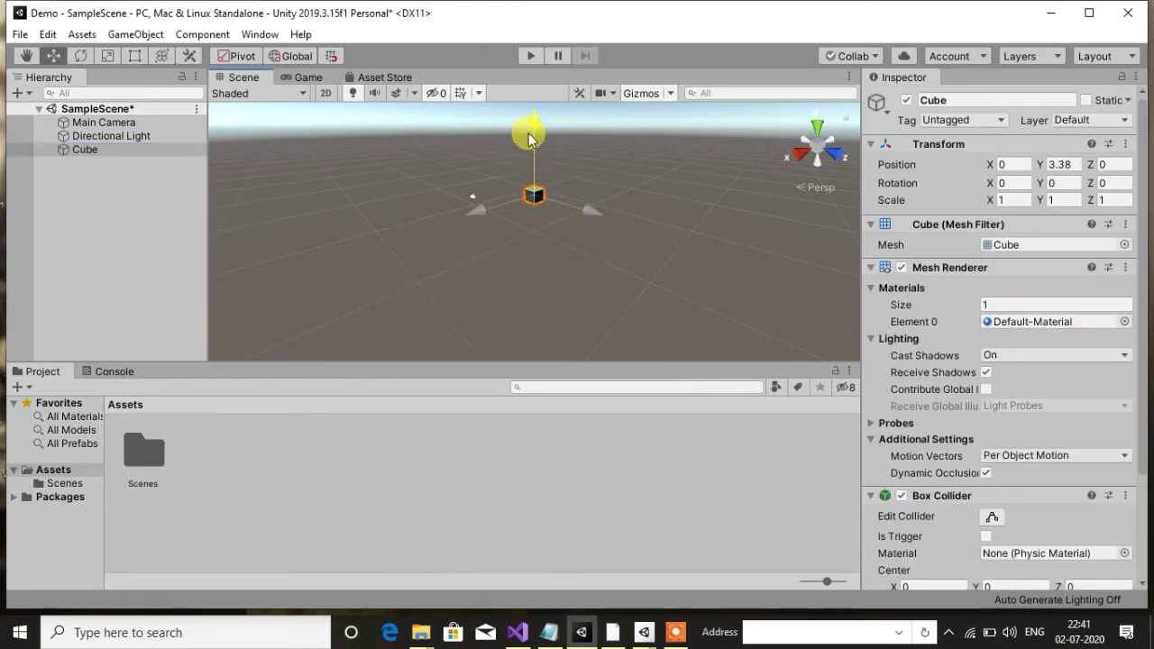
scroll(527, 201, up, 2)
scroll(526, 200, up, 2)
scroll(527, 200, down, 3)
scroll(527, 200, down, 2)
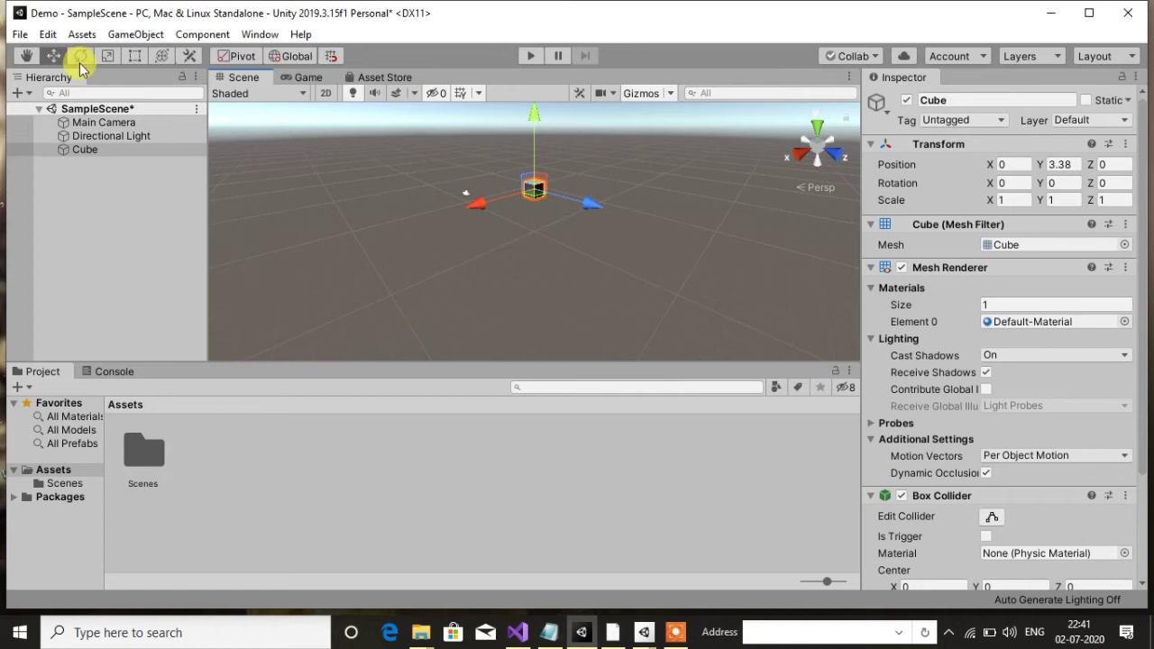
Browse the File menu, close it, then open the Edit menu.
click(22, 34)
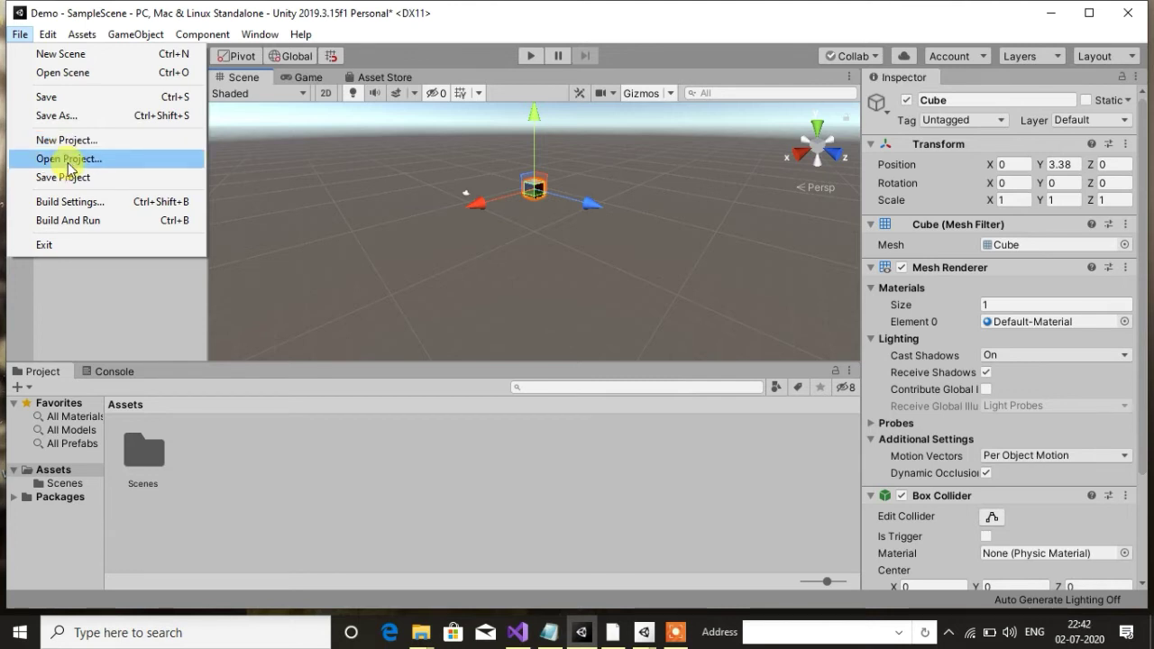
click(87, 288)
click(47, 36)
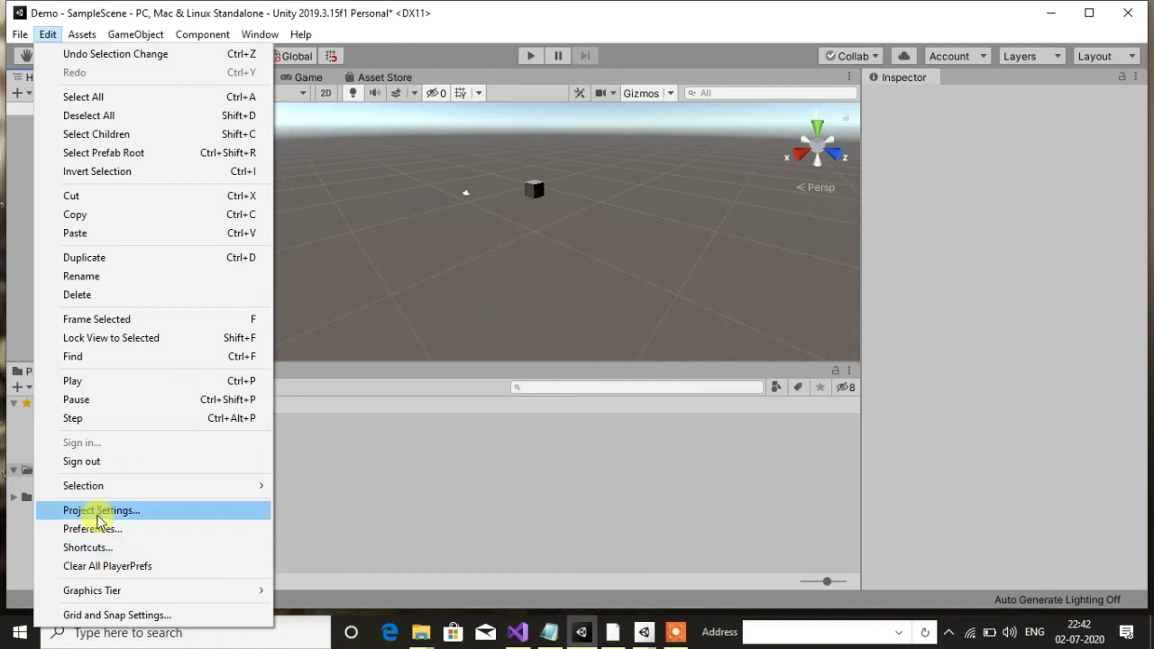
Close the Edit menu, then open and dismiss the Project Assets context menu twice.
click(462, 413)
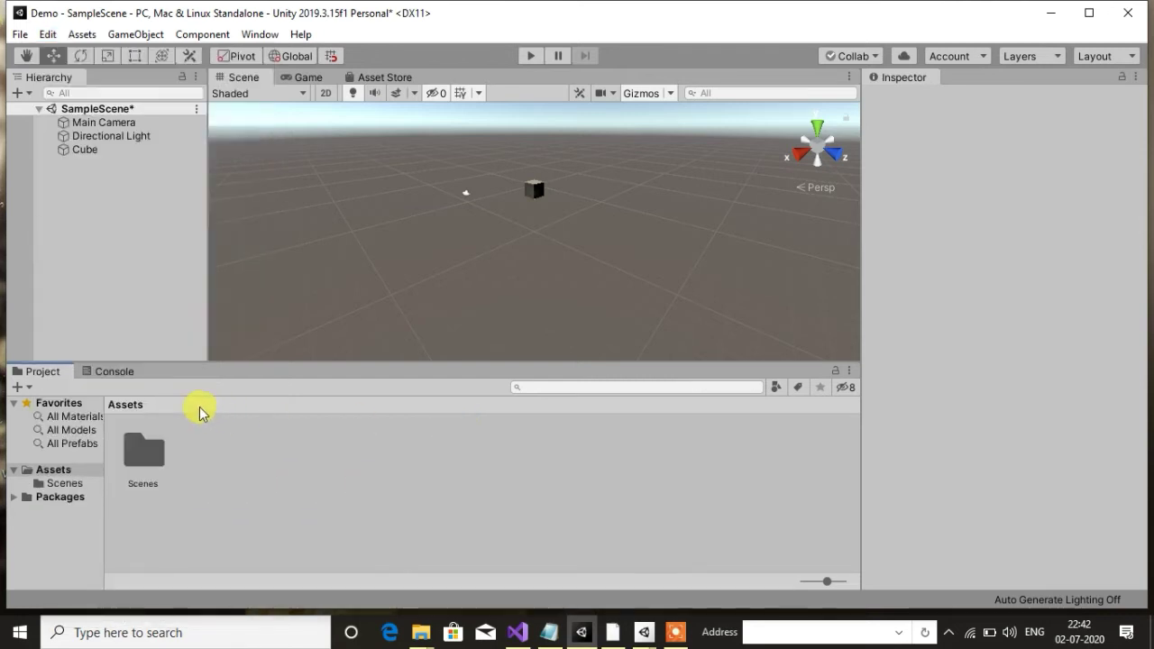
right_click(229, 453)
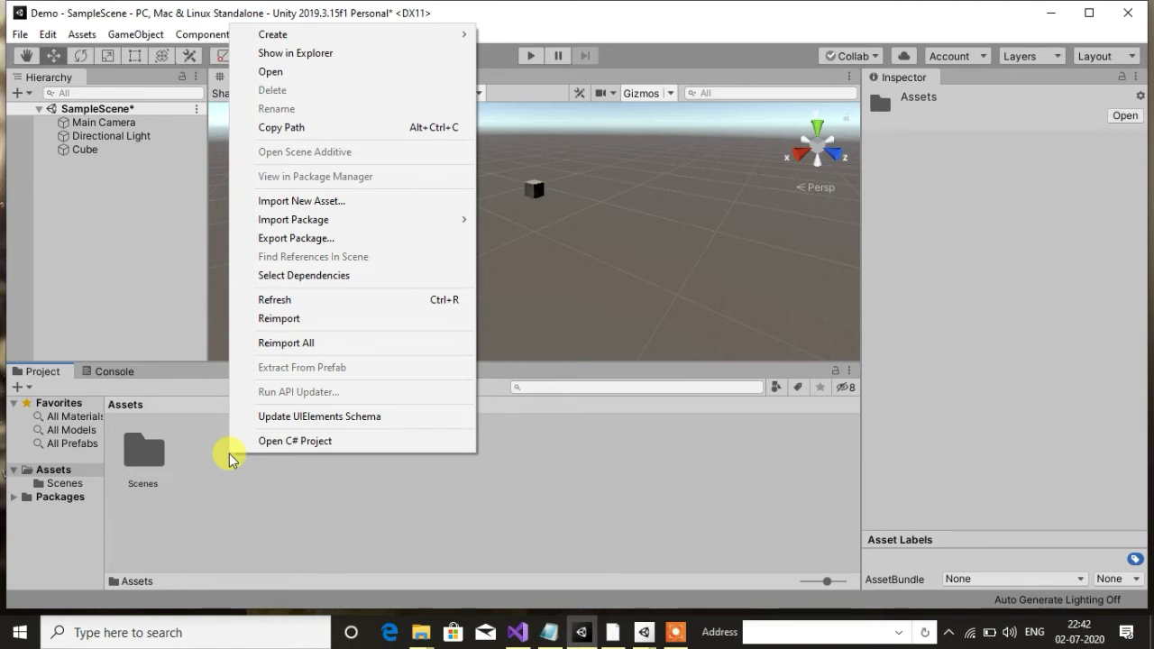
click(230, 459)
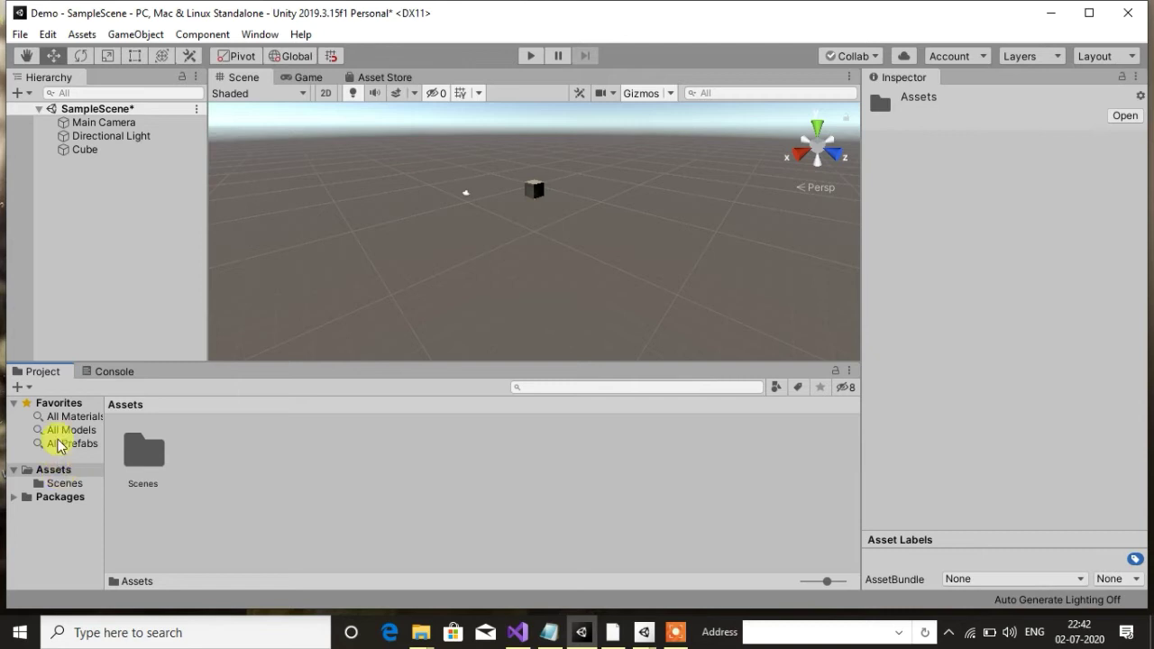
right_click(205, 451)
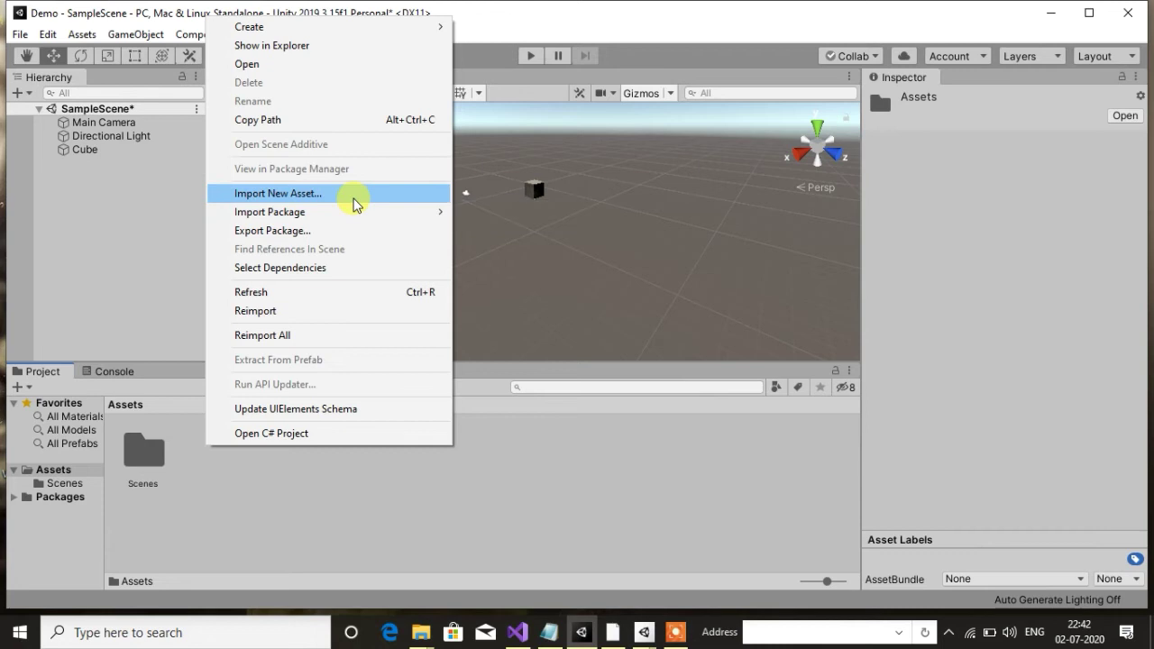
click(549, 503)
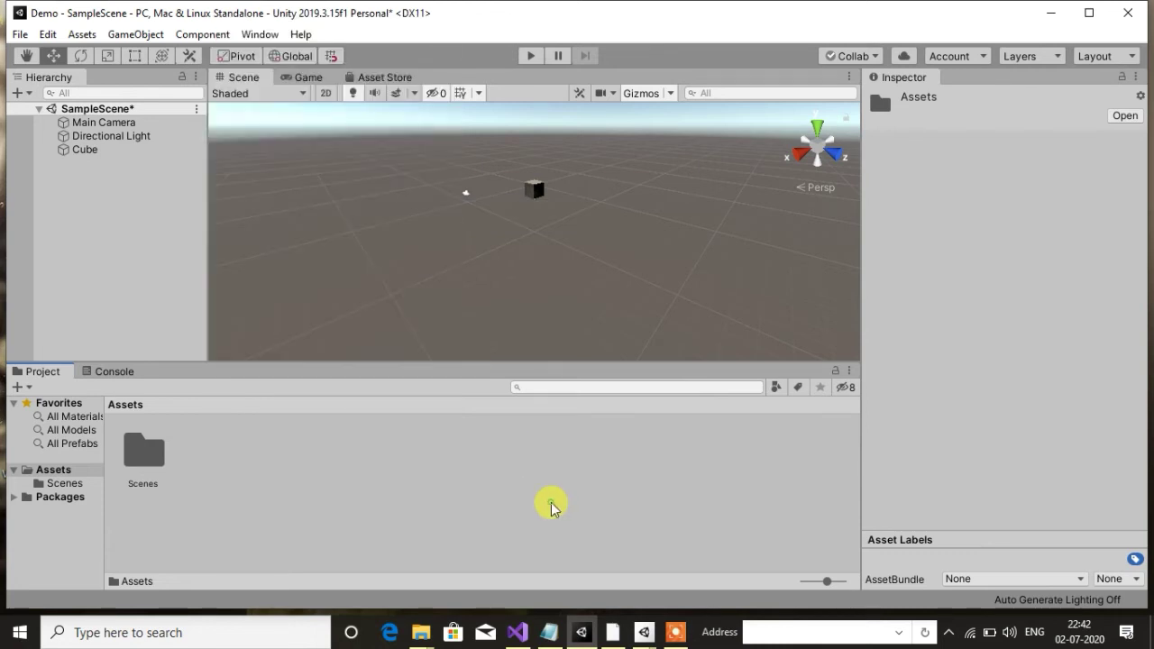
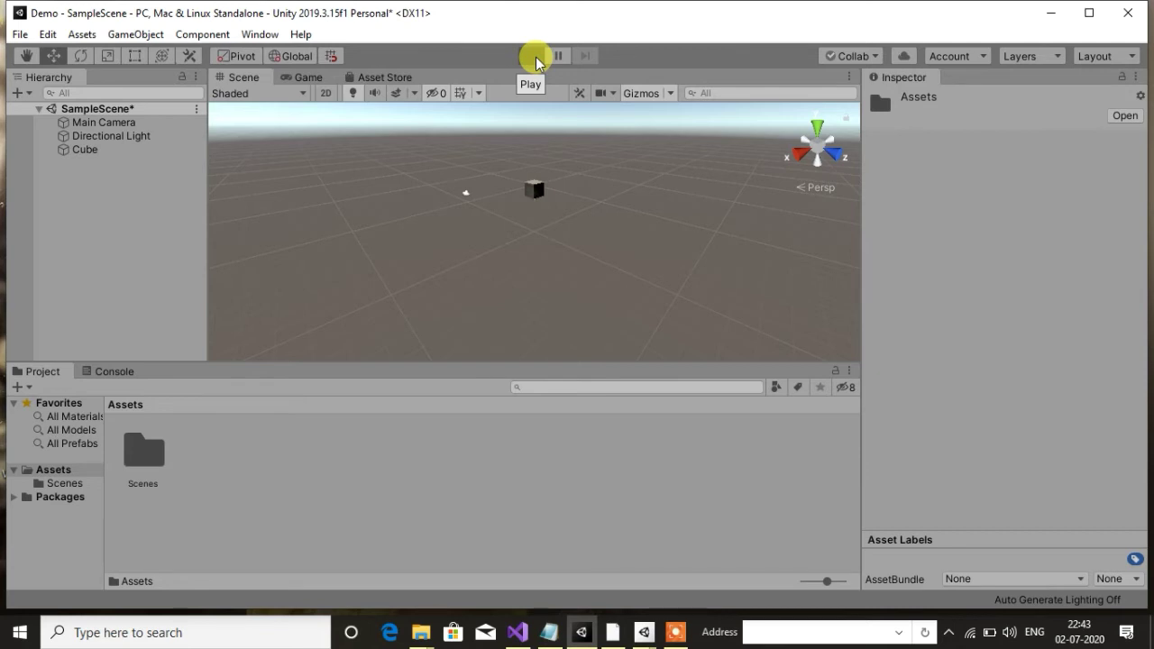
Run the scene in Play mode and stop it, then visit the Asset Store and return to the Scene view.
click(534, 57)
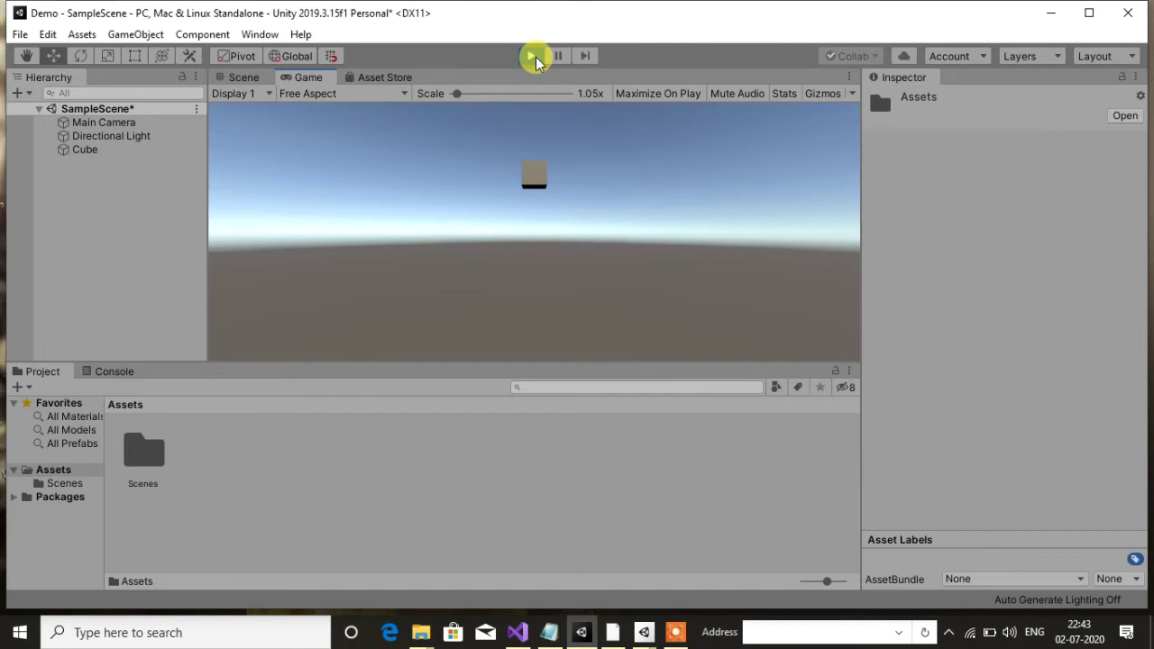
click(533, 57)
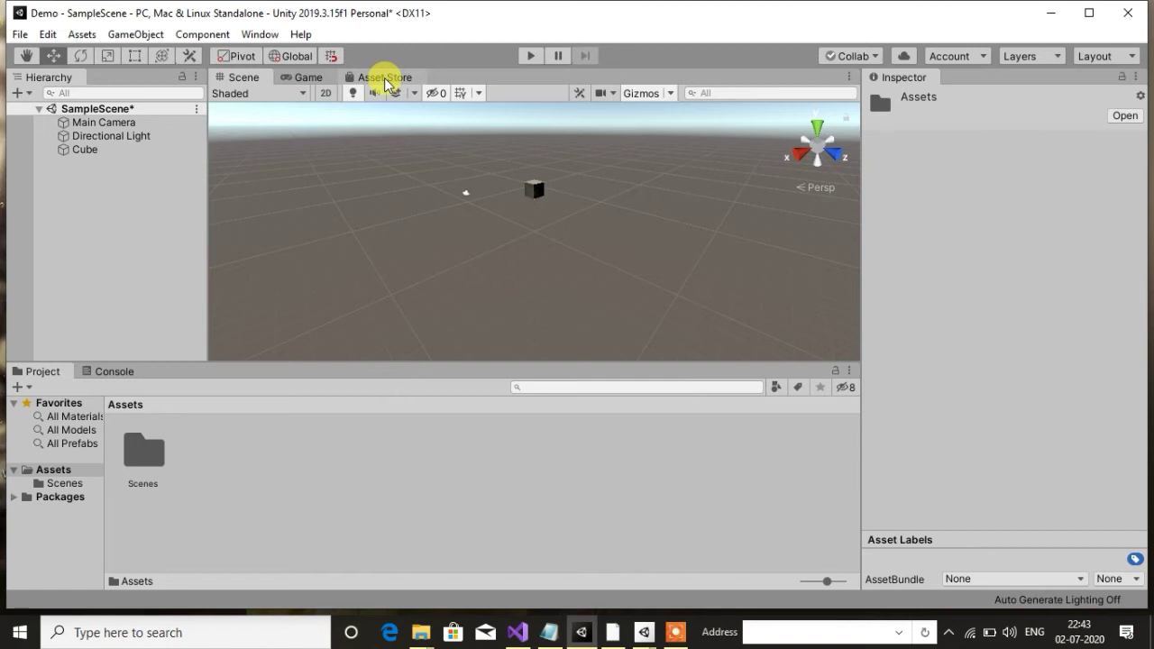
click(385, 79)
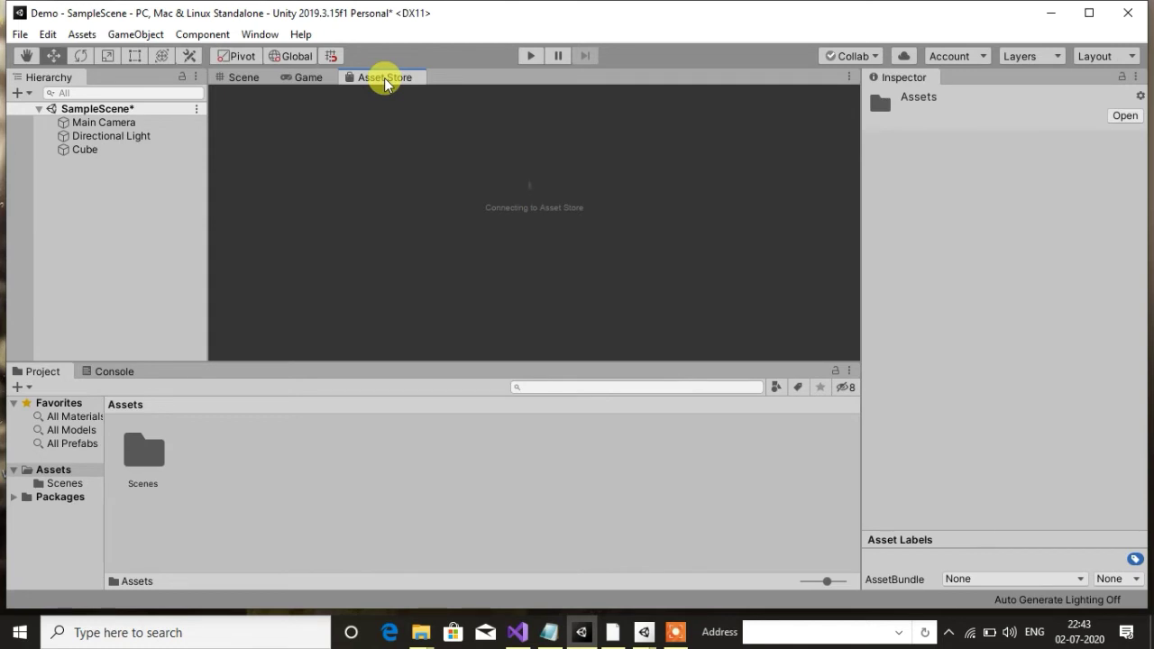
click(255, 81)
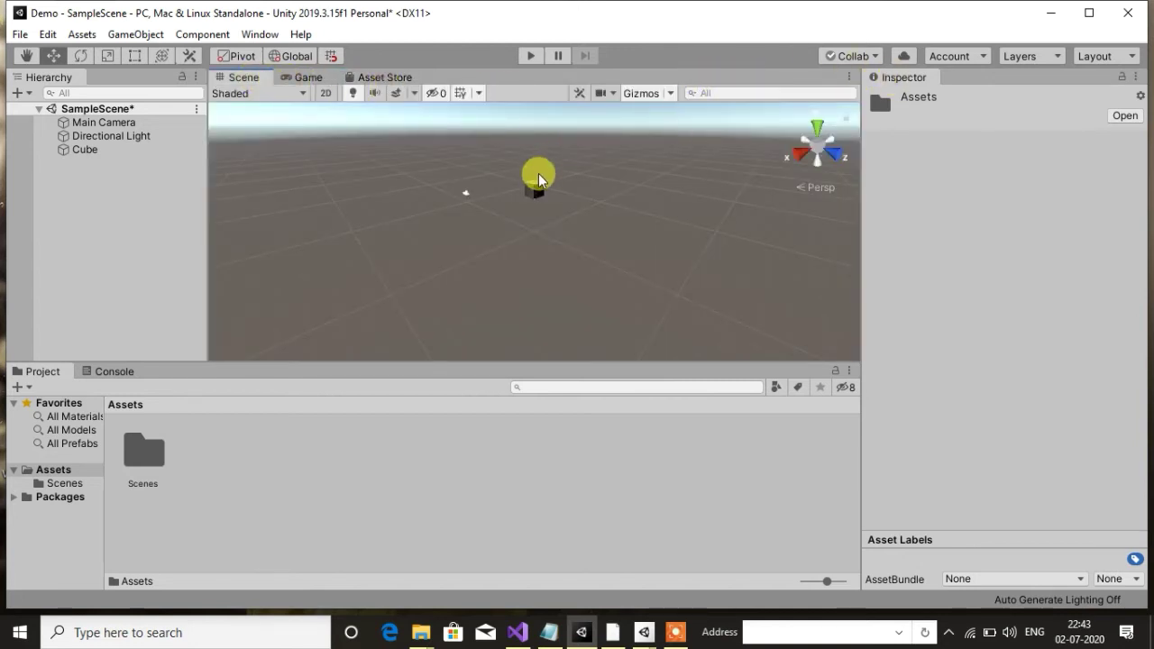
Select the Directional Light and review its Transform and Light components in the Inspector.
click(536, 198)
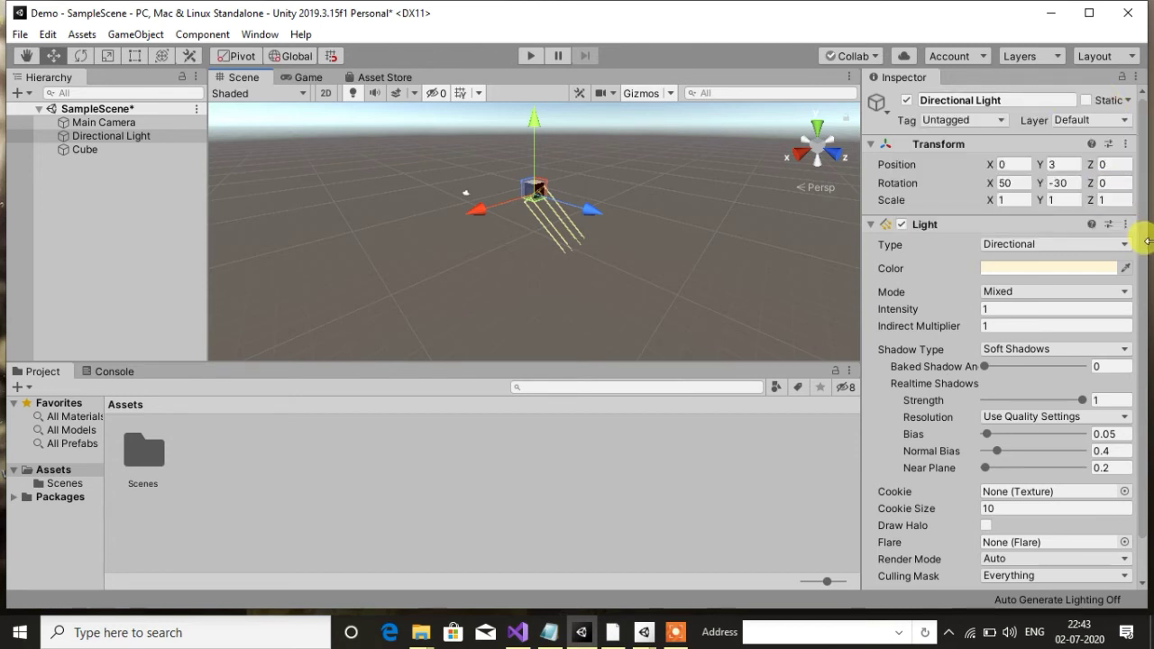
scroll(1144, 271, down, 2)
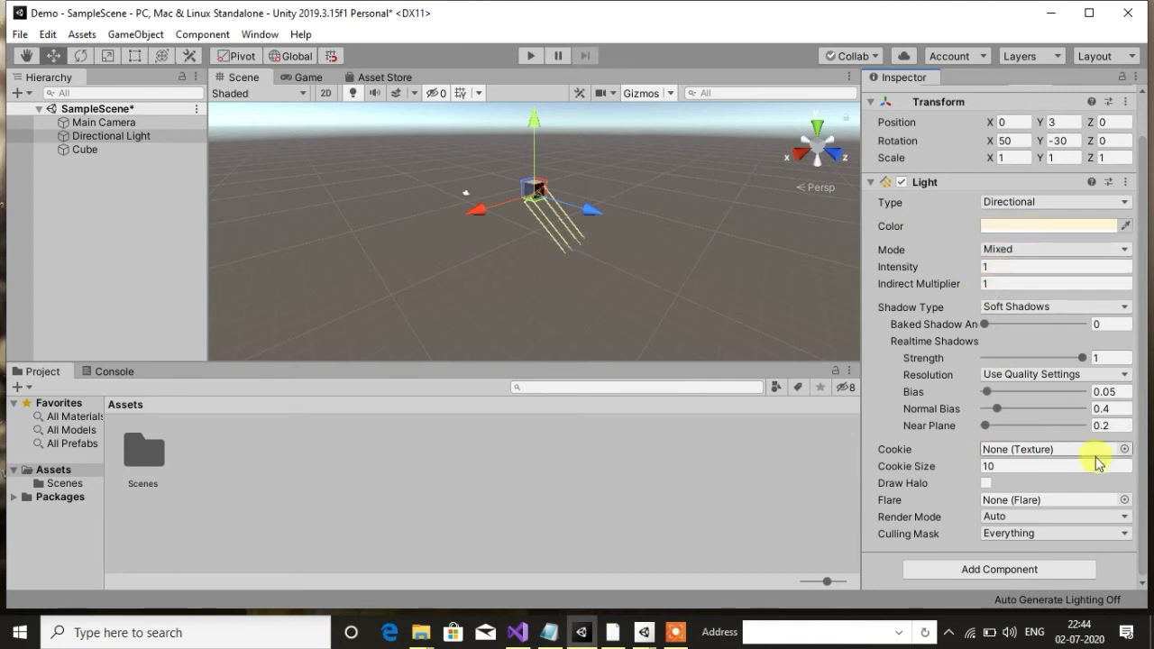
scroll(1142, 458, up, 2)
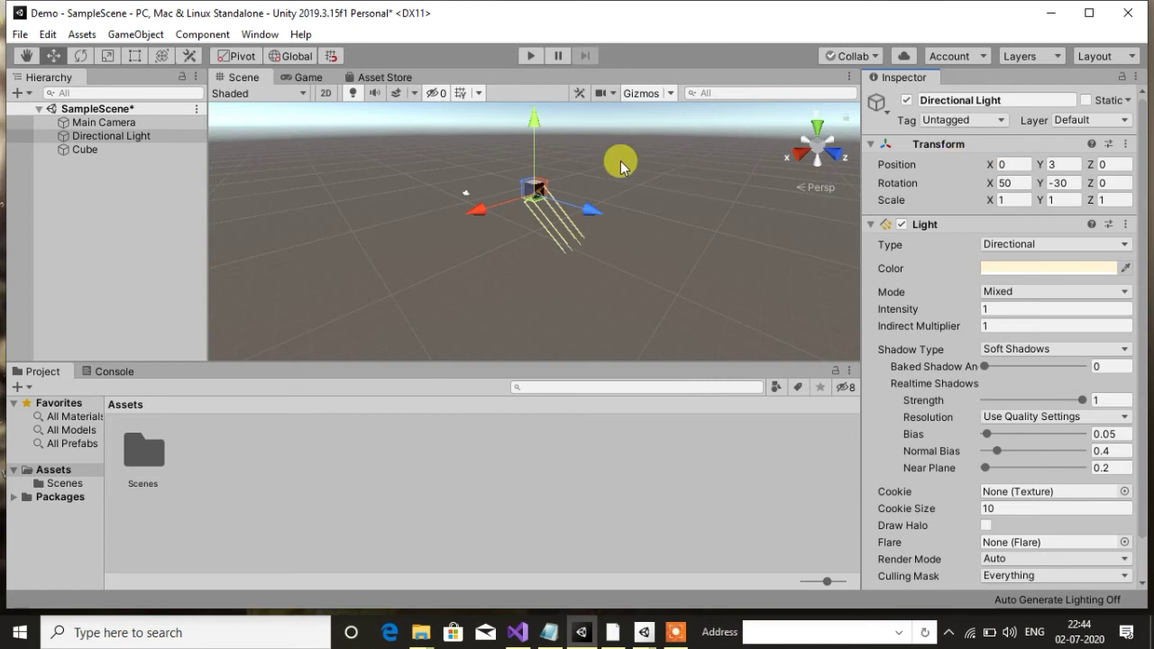
View the draw-mode list without changing it, clear the selection, and select Main Camera in the Hierarchy.
click(269, 99)
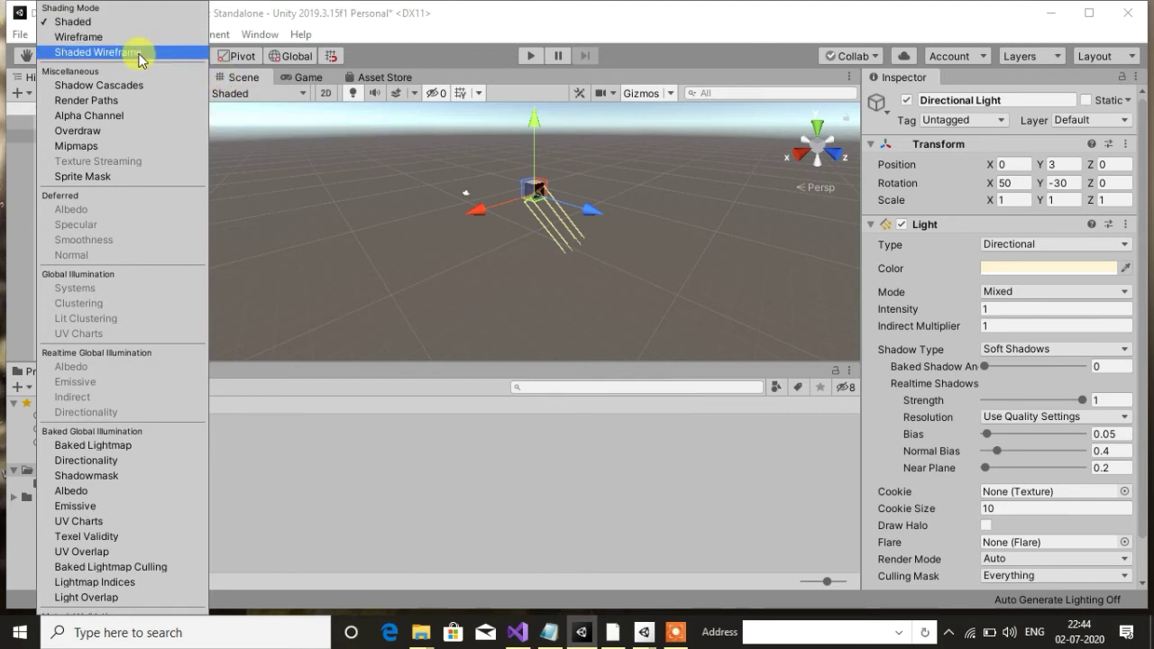
click(275, 160)
click(275, 161)
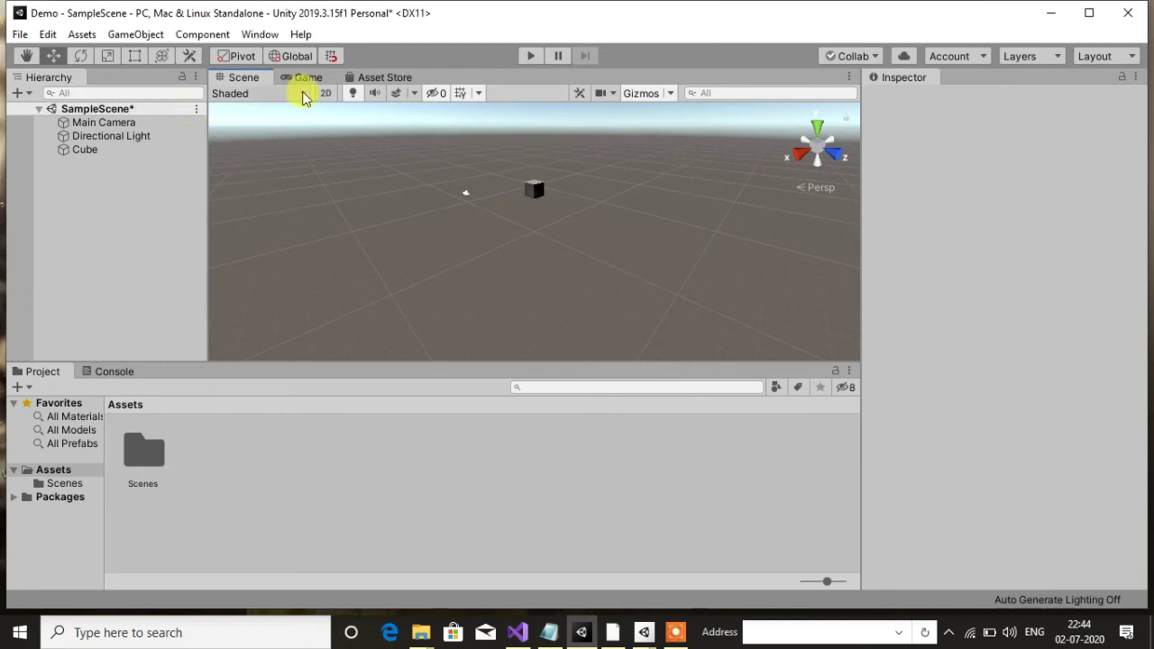
click(149, 122)
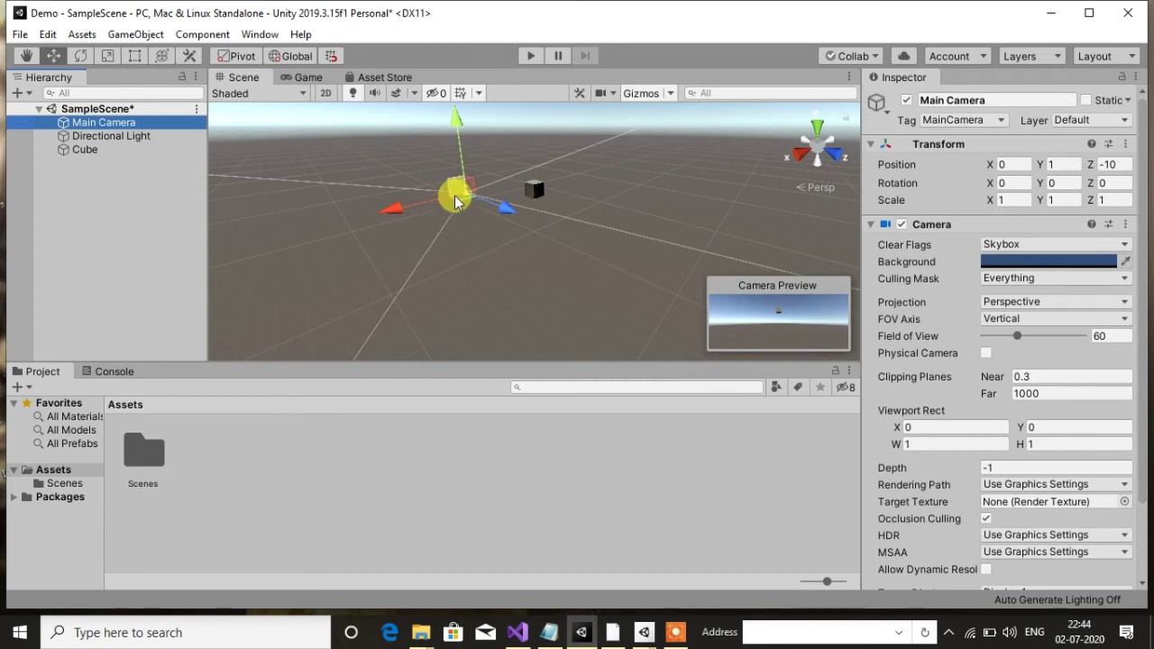
Raise the Main Camera higher and lift the Directional Light to Y 5.65.
mouse_move(456, 200)
mouse_down()
mouse_move(460, 99)
mouse_move(462, 115)
mouse_up()
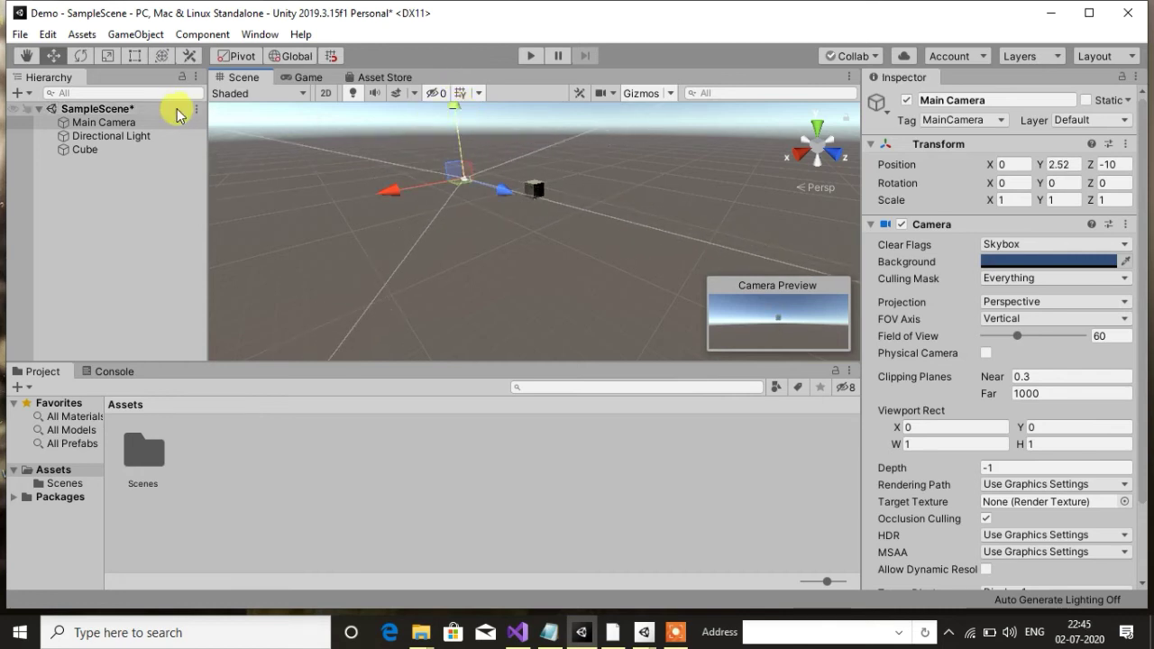
click(140, 141)
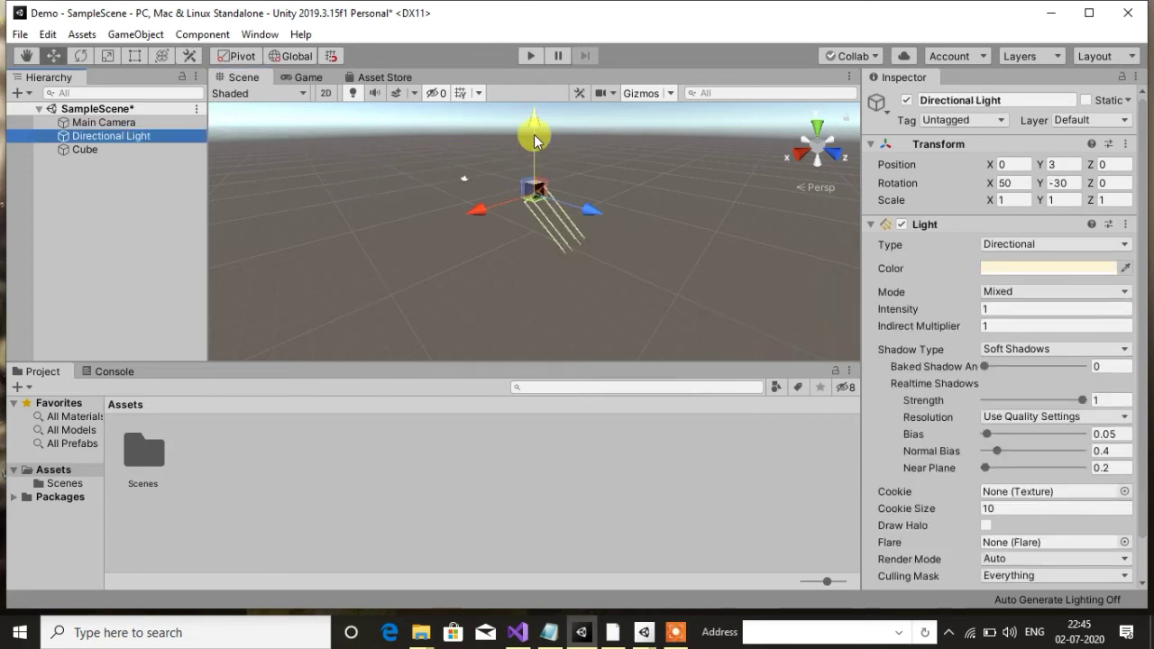
drag(535, 126, 527, 105)
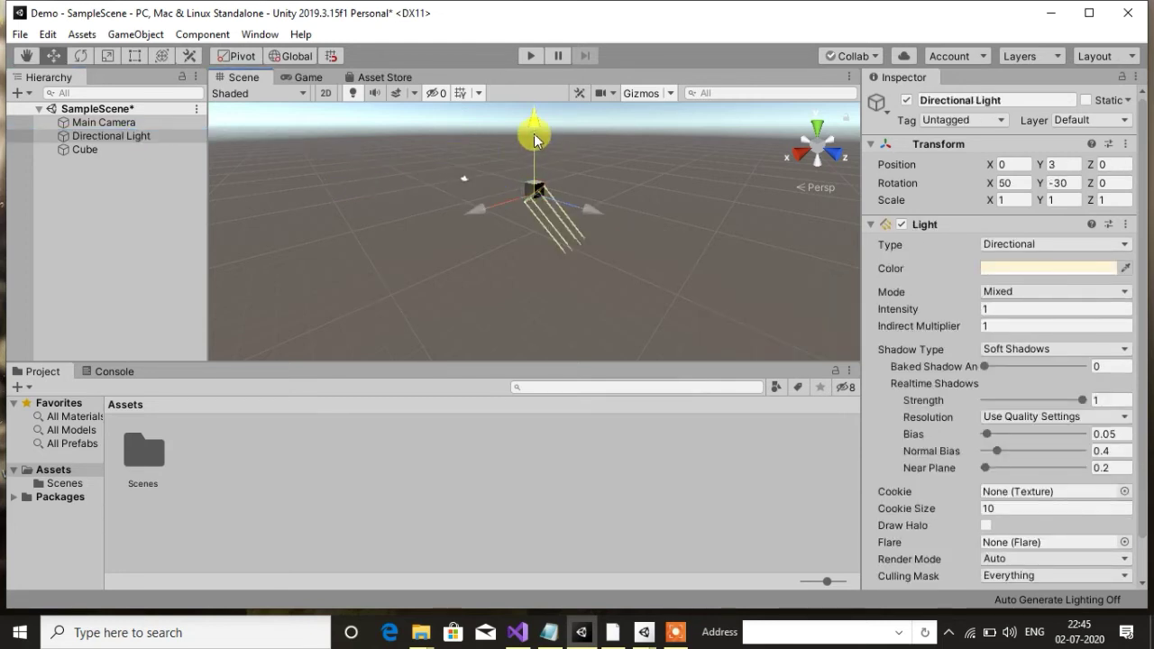
Move the Cube forward to Z 3.75 and shift the Directional Light slightly along X.
click(541, 188)
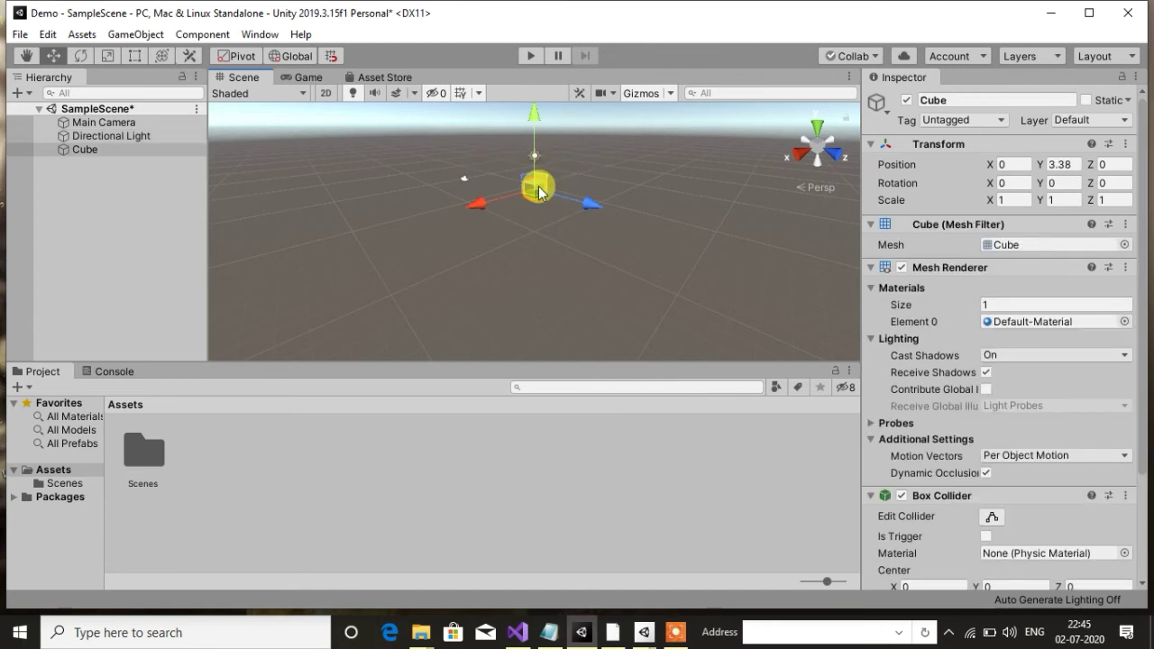
drag(588, 204, 620, 232)
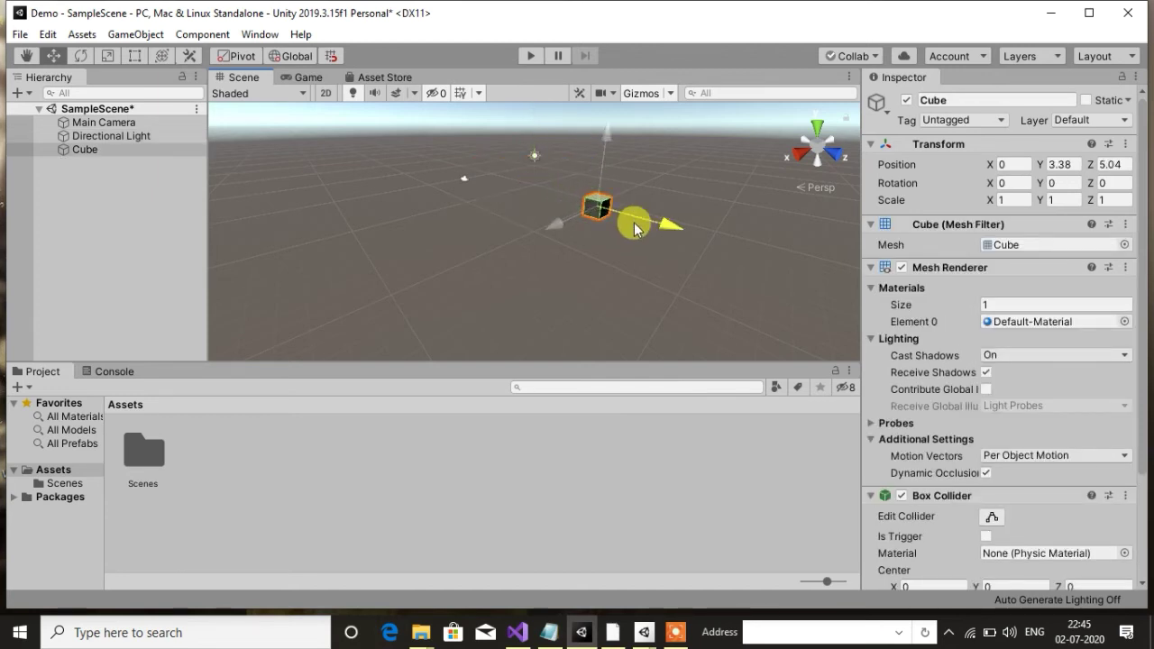
click(537, 162)
drag(469, 168, 468, 182)
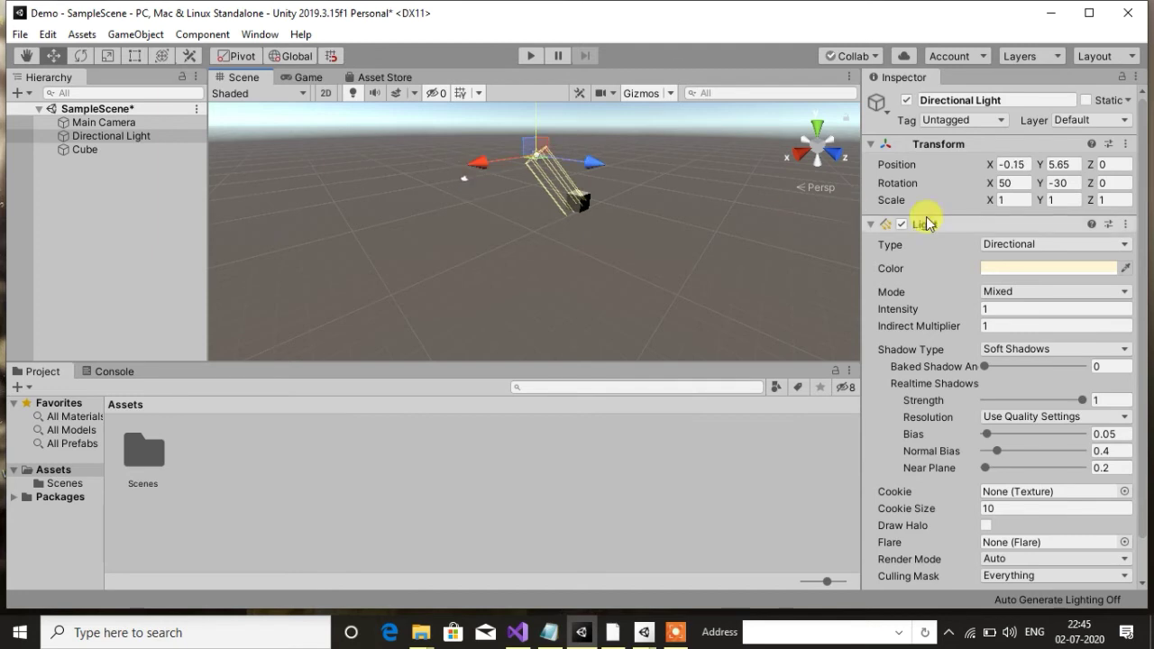
Tint the Directional Light's colour red to pale pink FFD8D6 in the colour picker.
click(1034, 269)
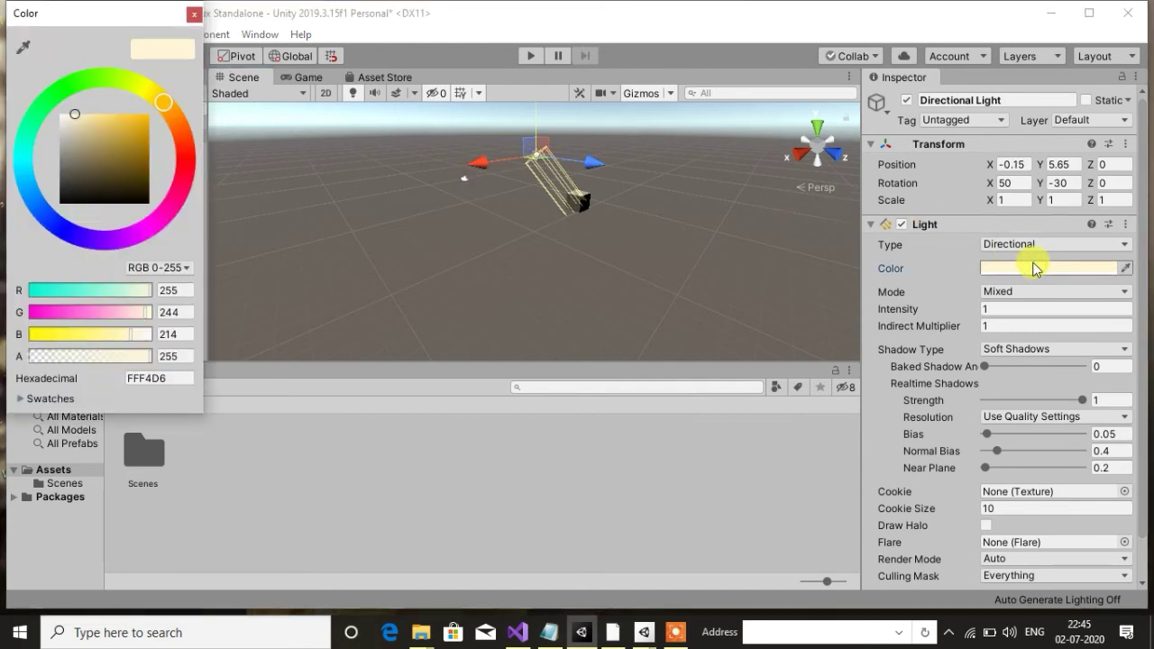
click(192, 161)
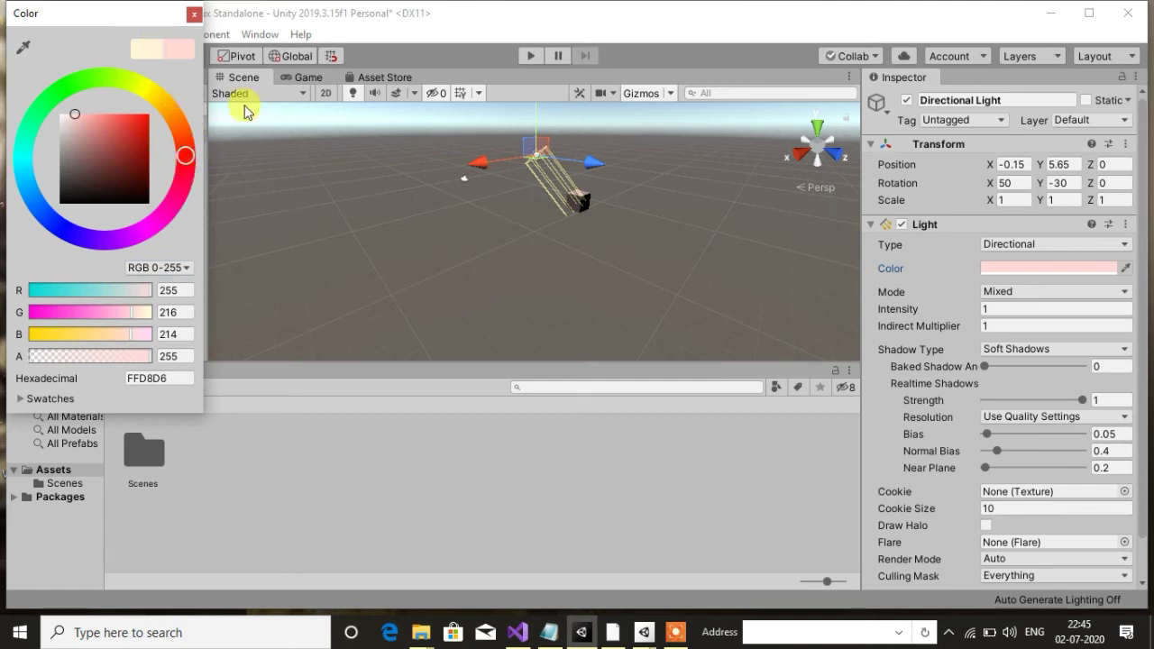
click(195, 15)
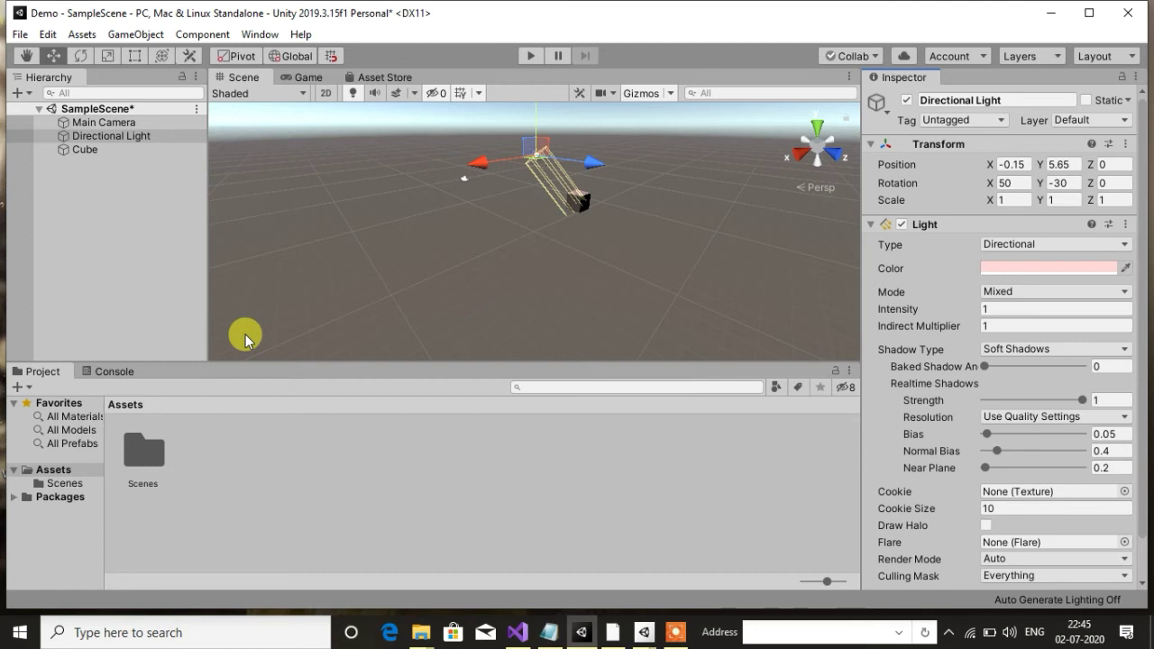
click(140, 36)
mouse_move(95, 36)
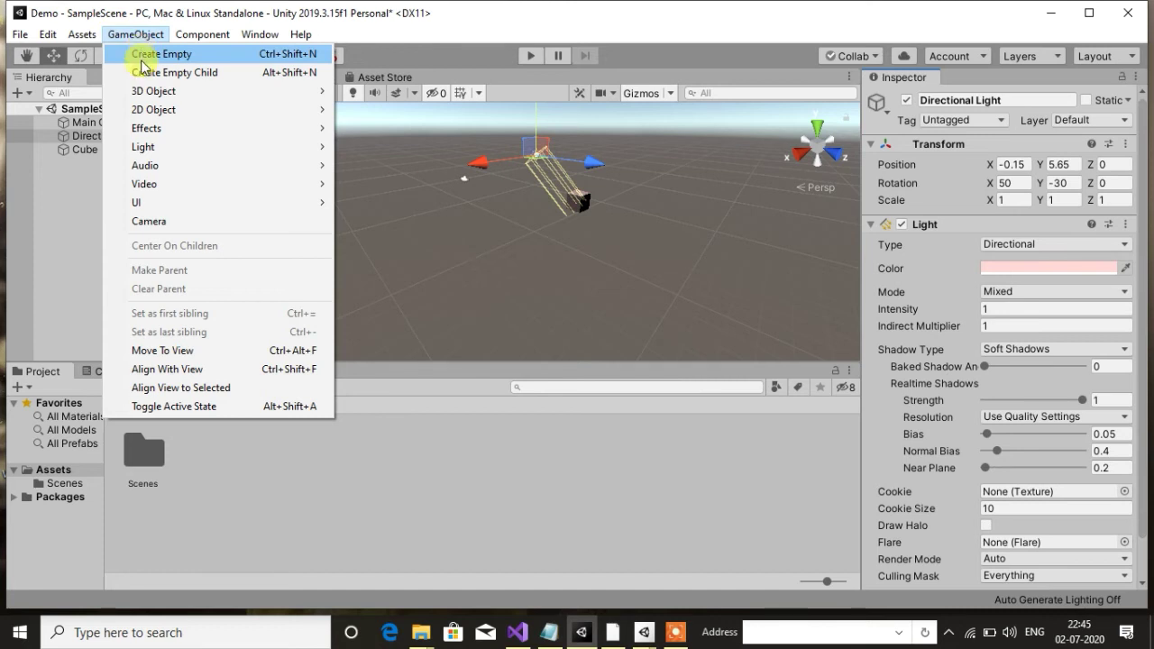
mouse_move(145, 99)
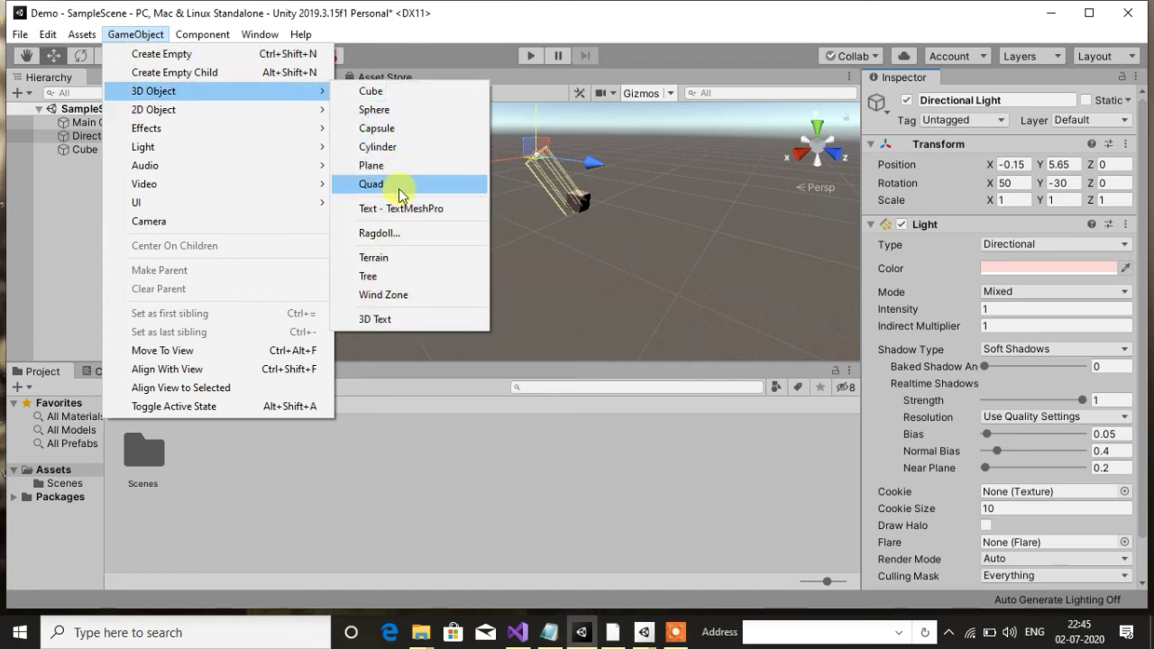
mouse_move(257, 111)
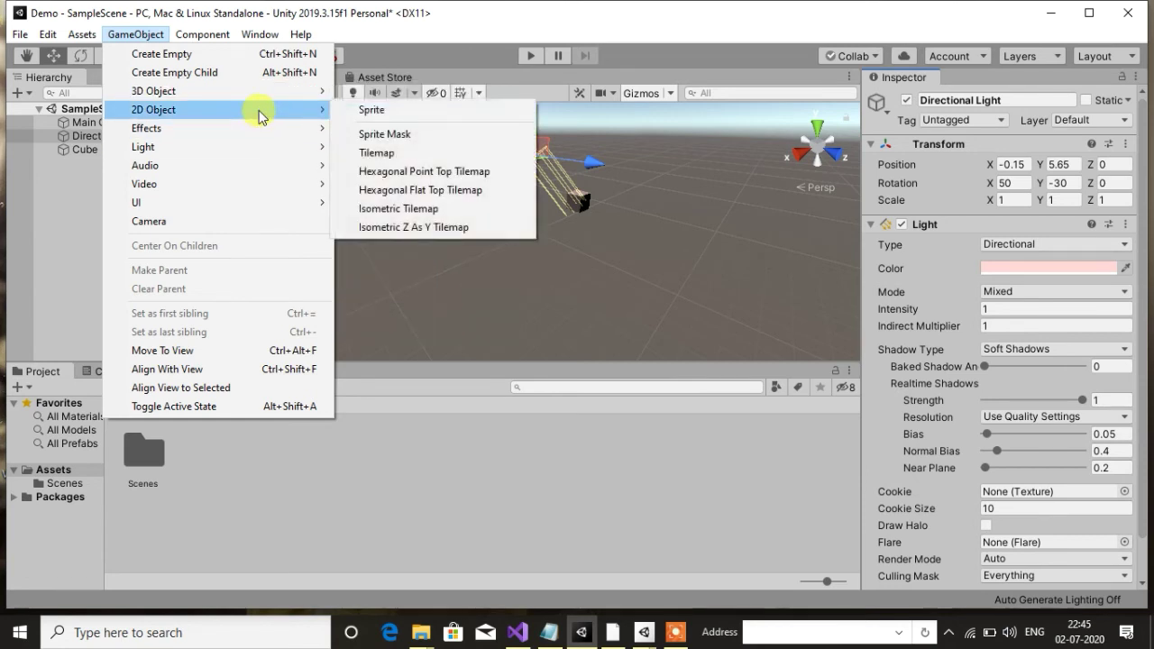
click(495, 271)
click(495, 271)
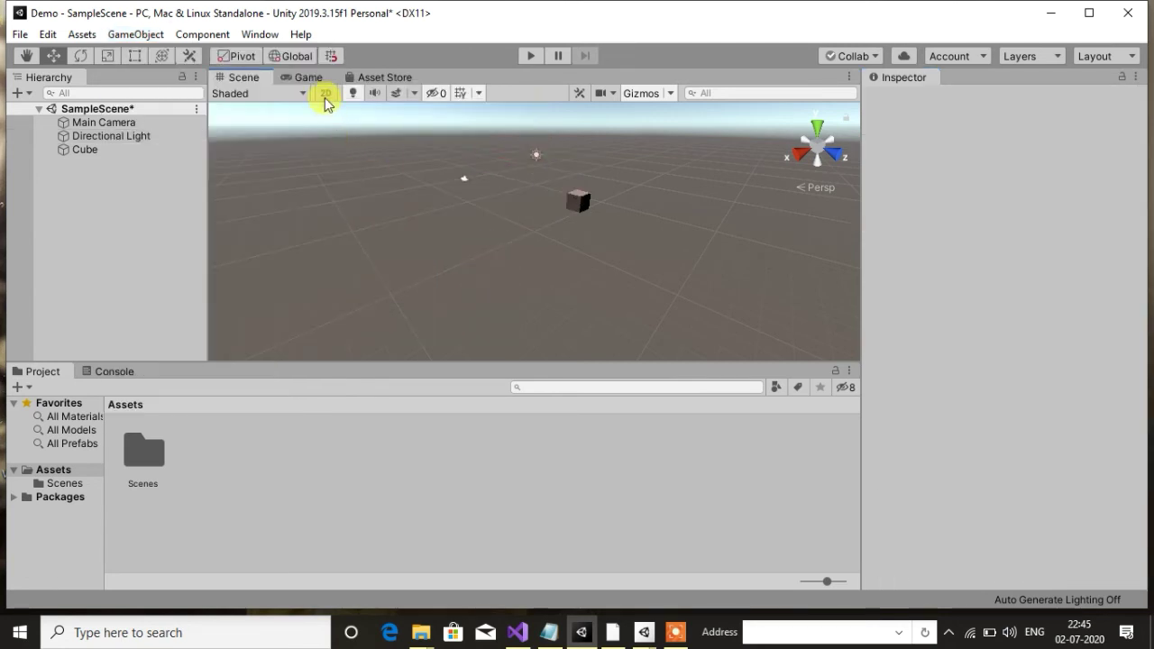
click(325, 95)
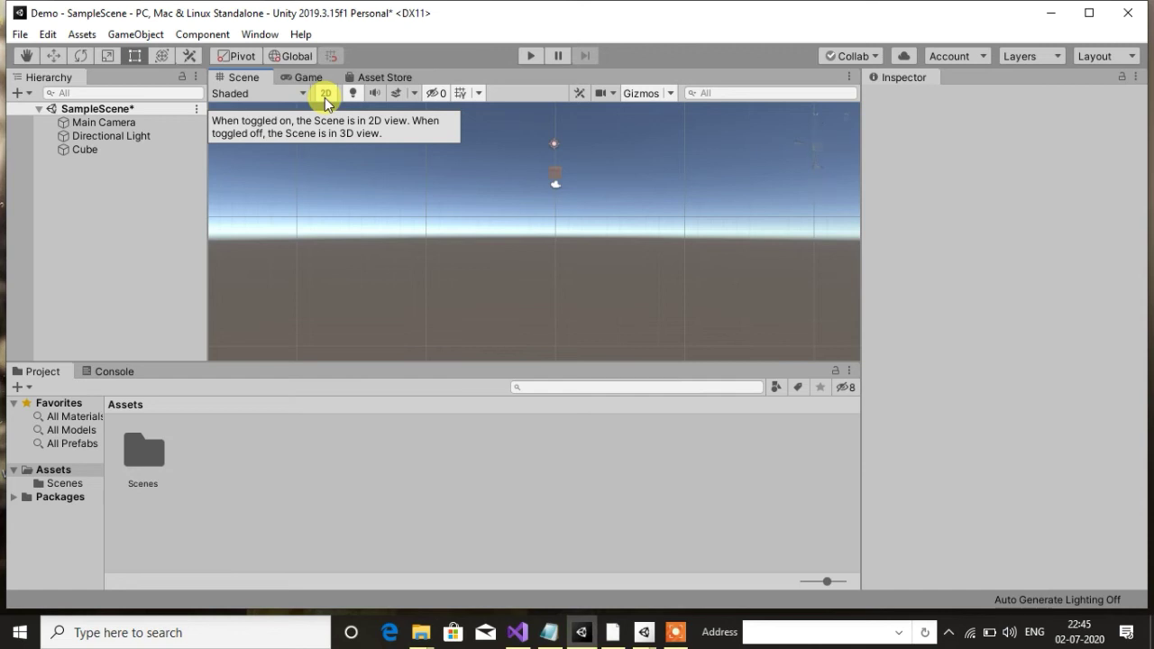
click(325, 96)
click(145, 36)
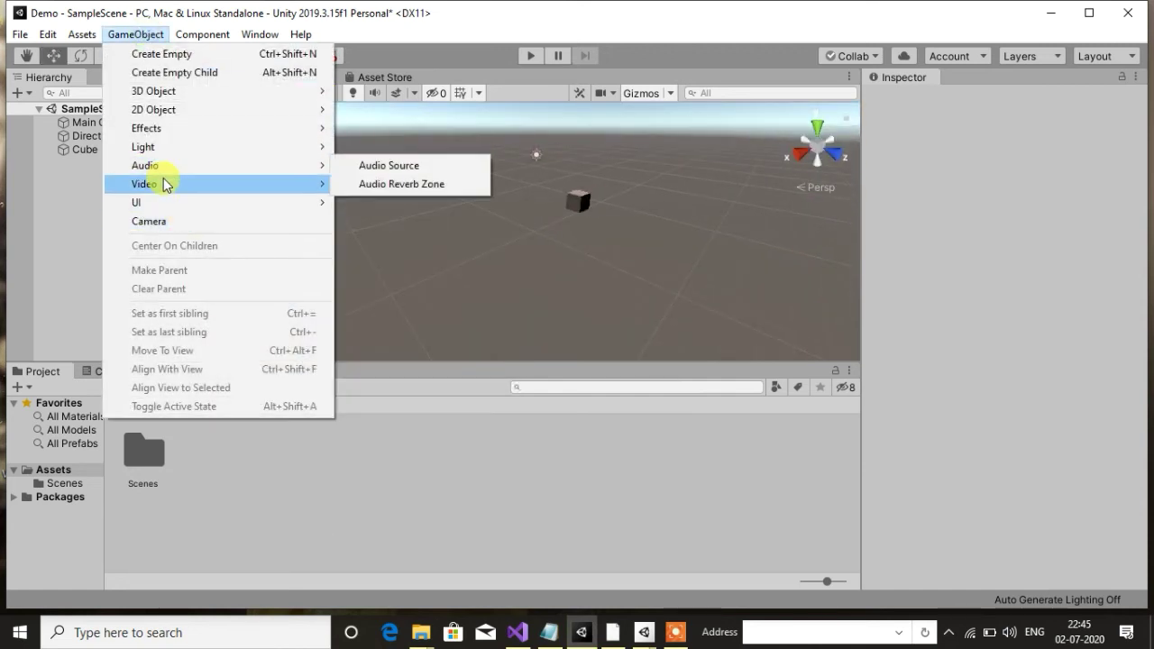
mouse_move(234, 204)
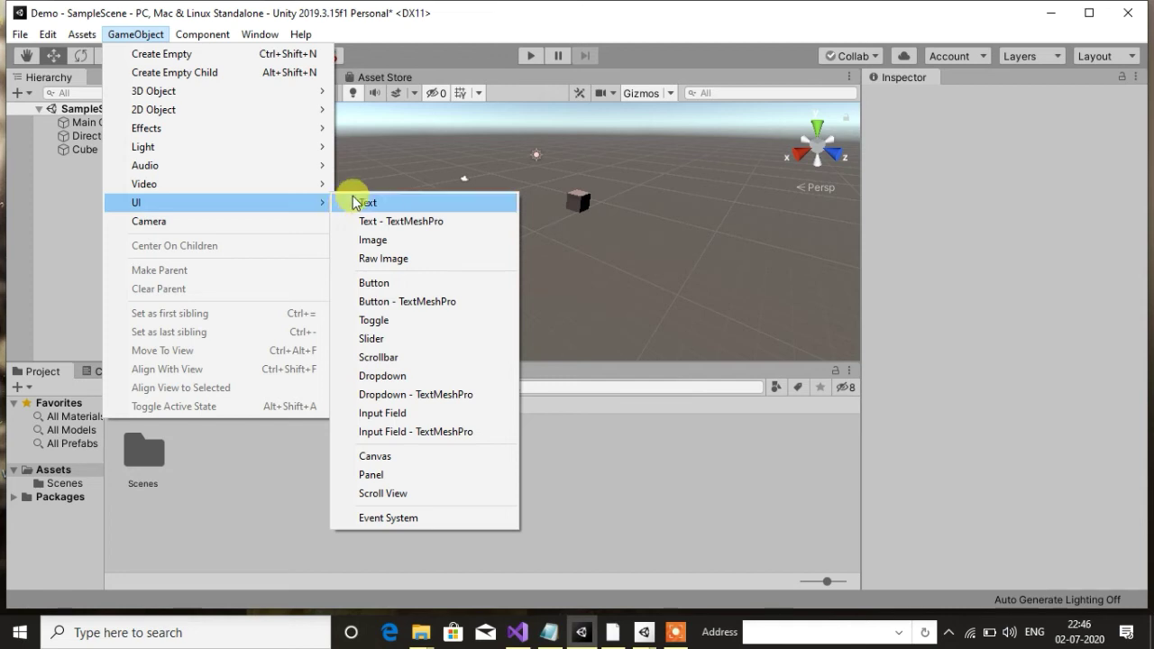
click(381, 179)
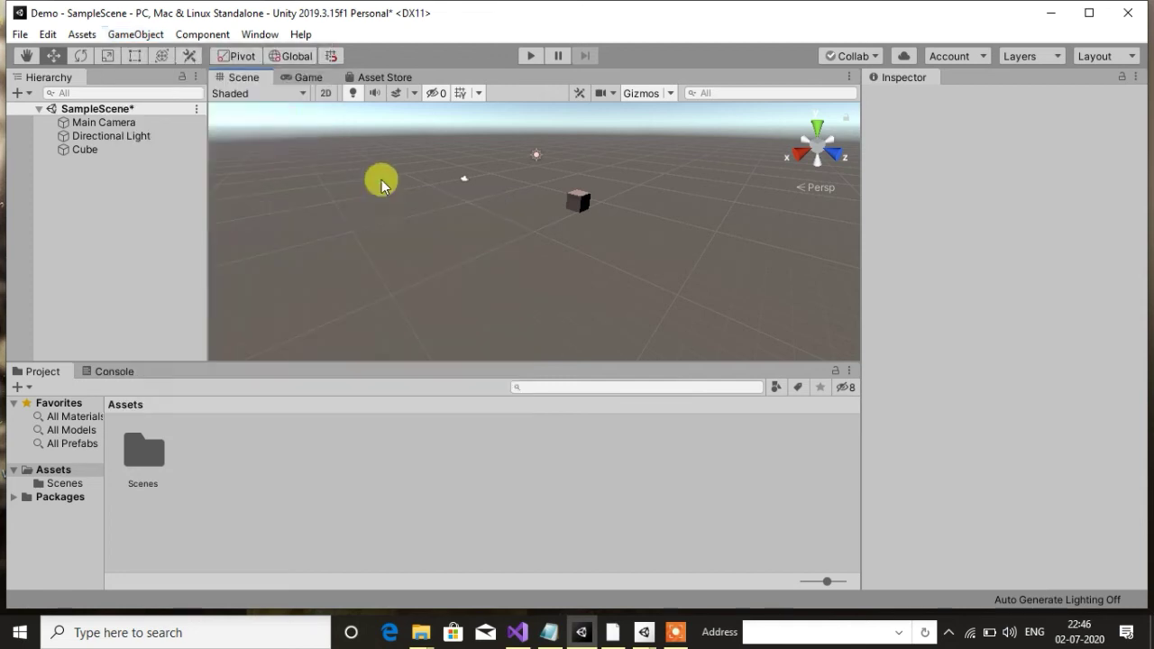
click(209, 35)
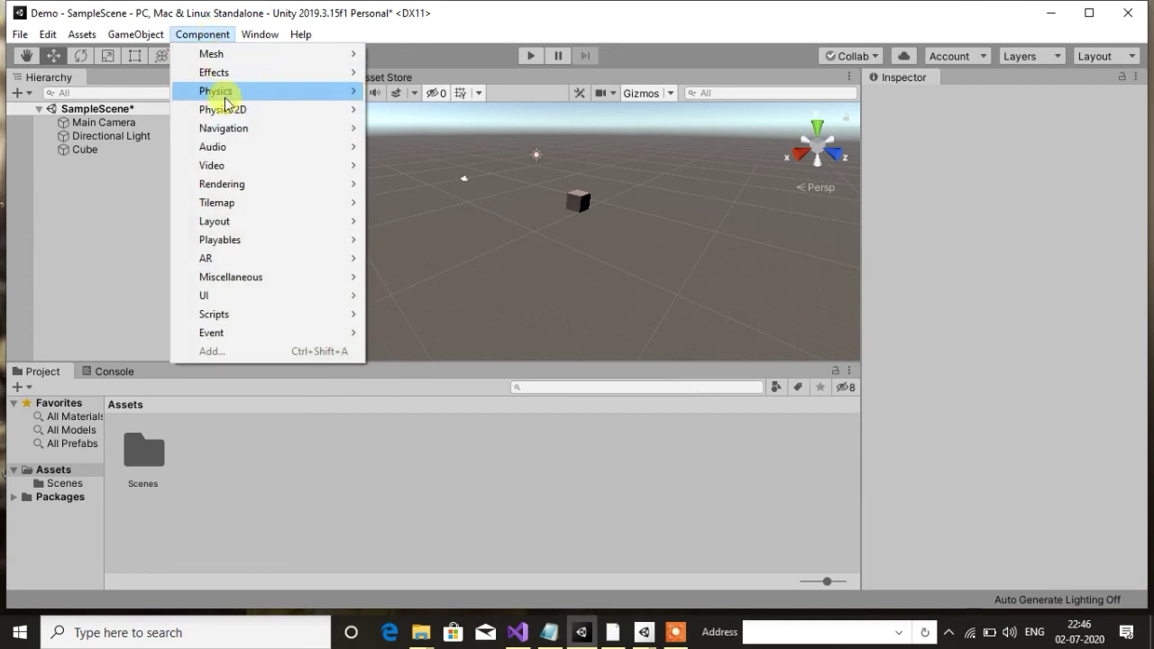
mouse_move(231, 93)
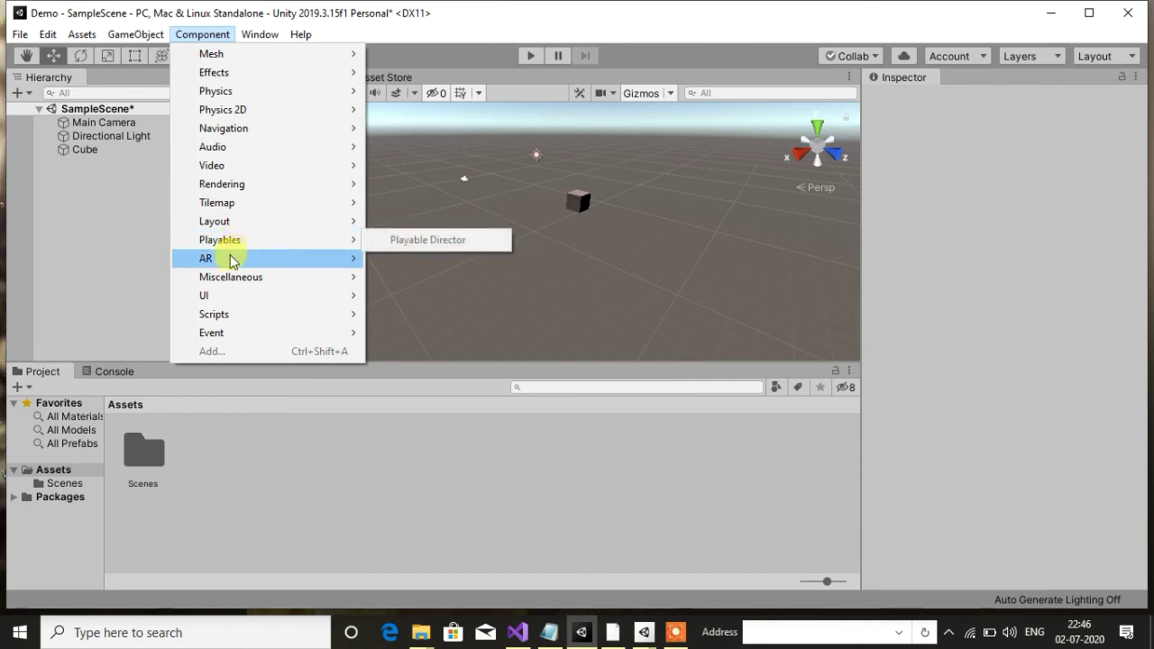
mouse_move(231, 261)
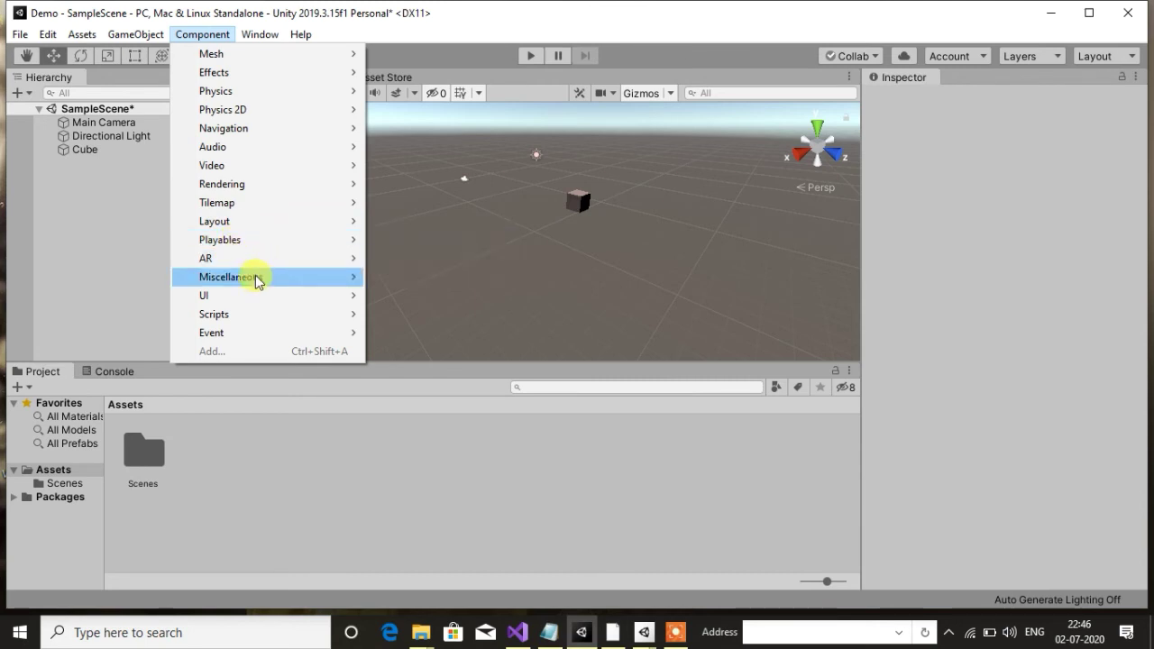
mouse_move(256, 280)
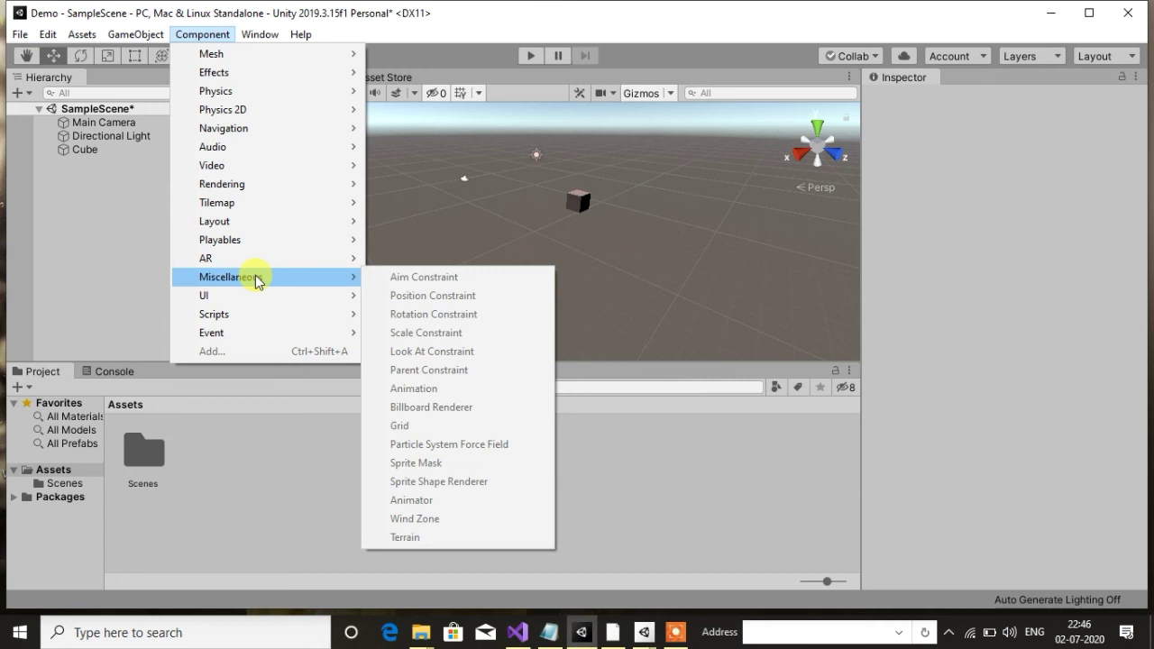
click(137, 283)
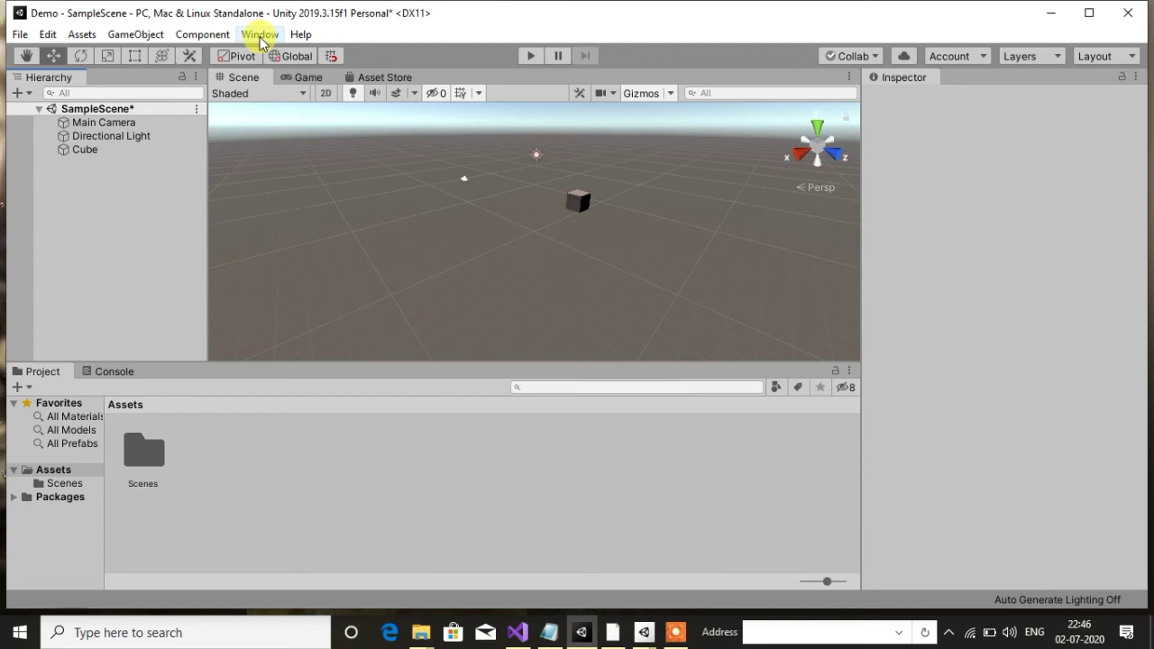
Switch the editor layout to 4 Split, then to Tall.
click(260, 36)
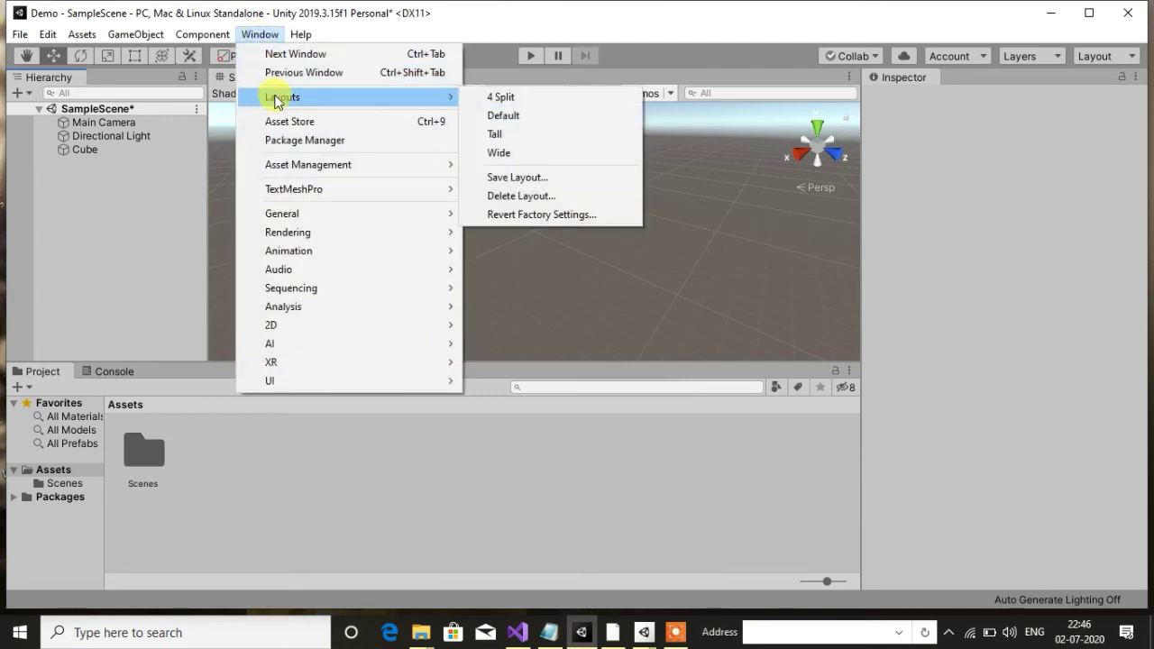
mouse_move(455, 97)
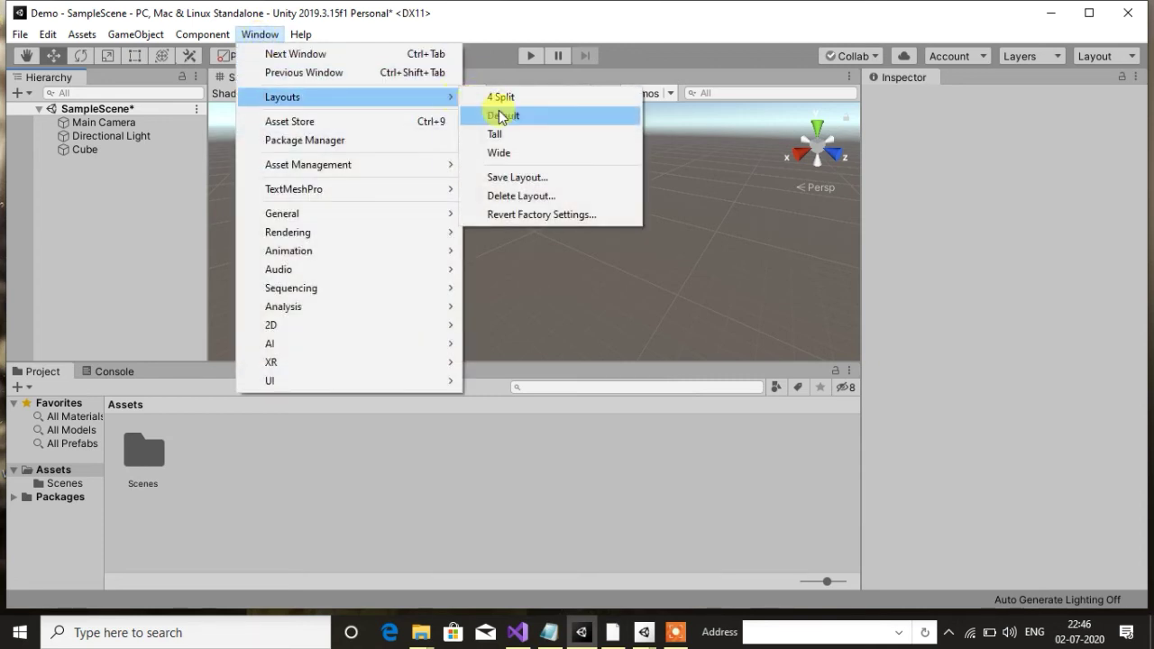
click(499, 104)
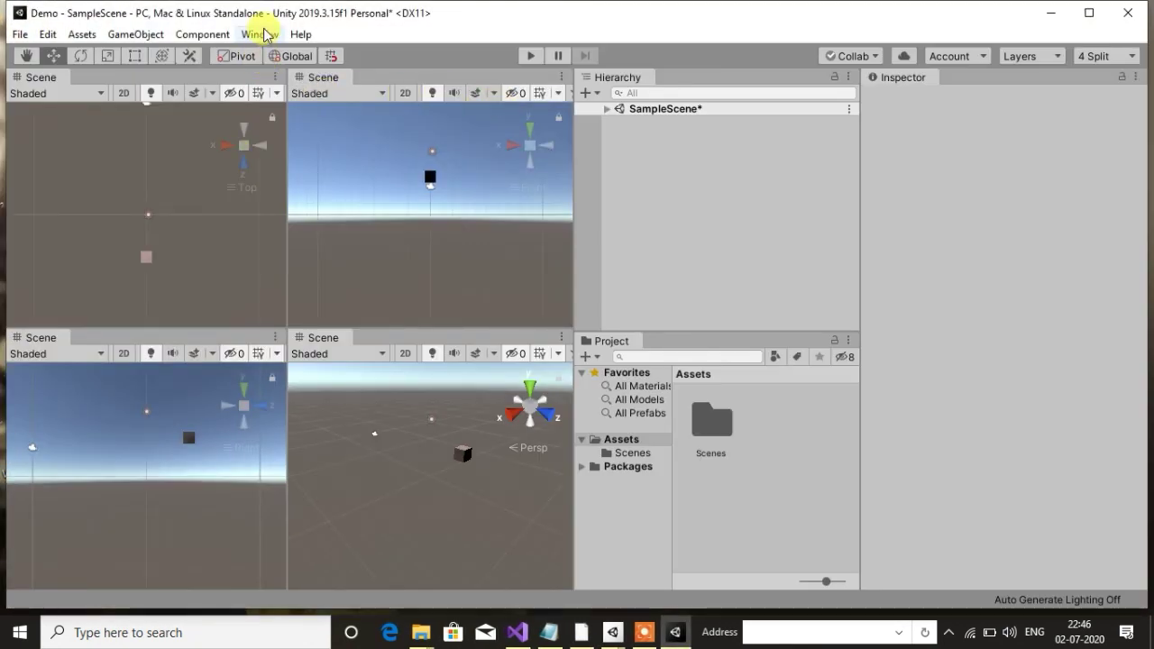
click(265, 34)
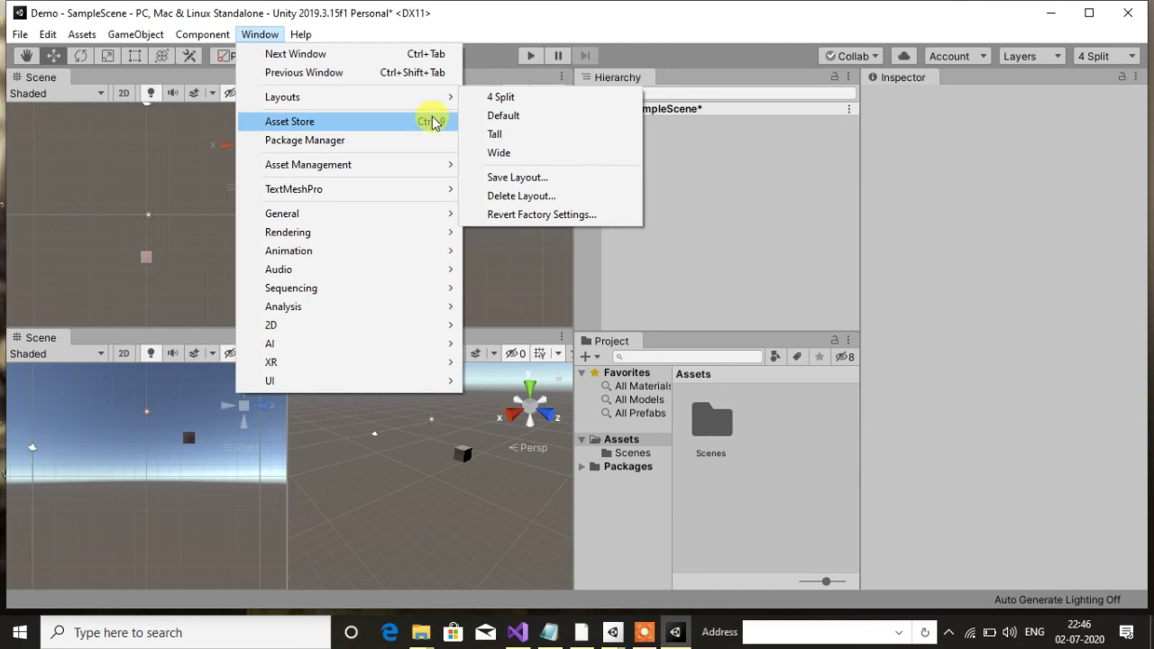
mouse_move(448, 100)
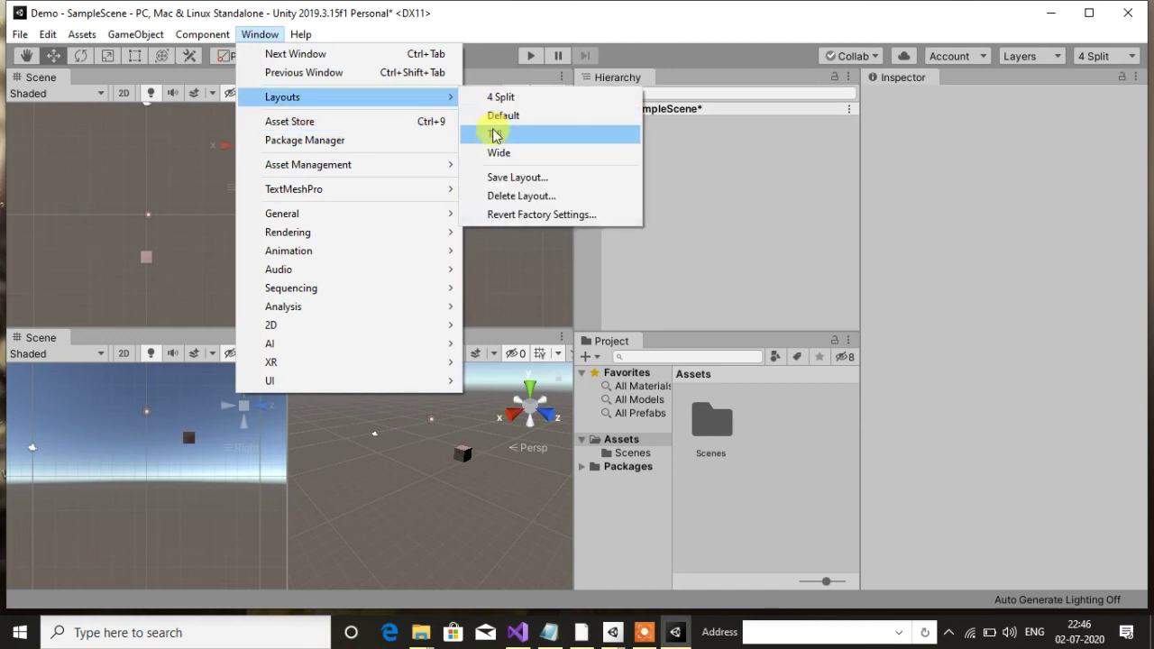
click(493, 133)
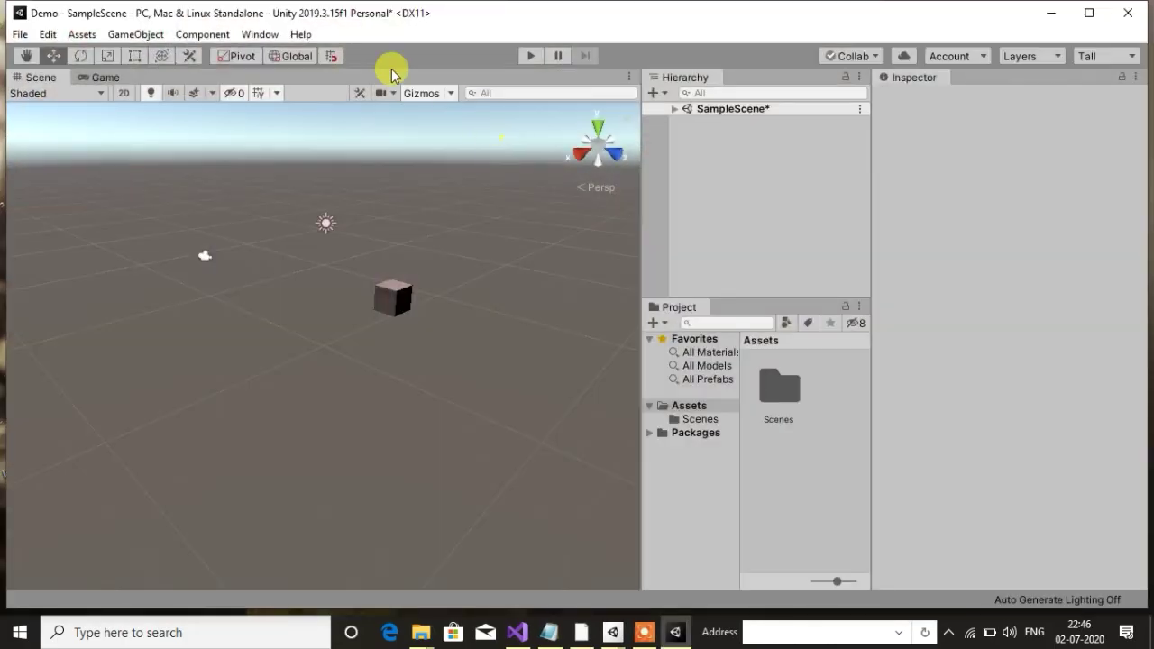
Switch the editor layout to Wide, then back to Default.
click(278, 35)
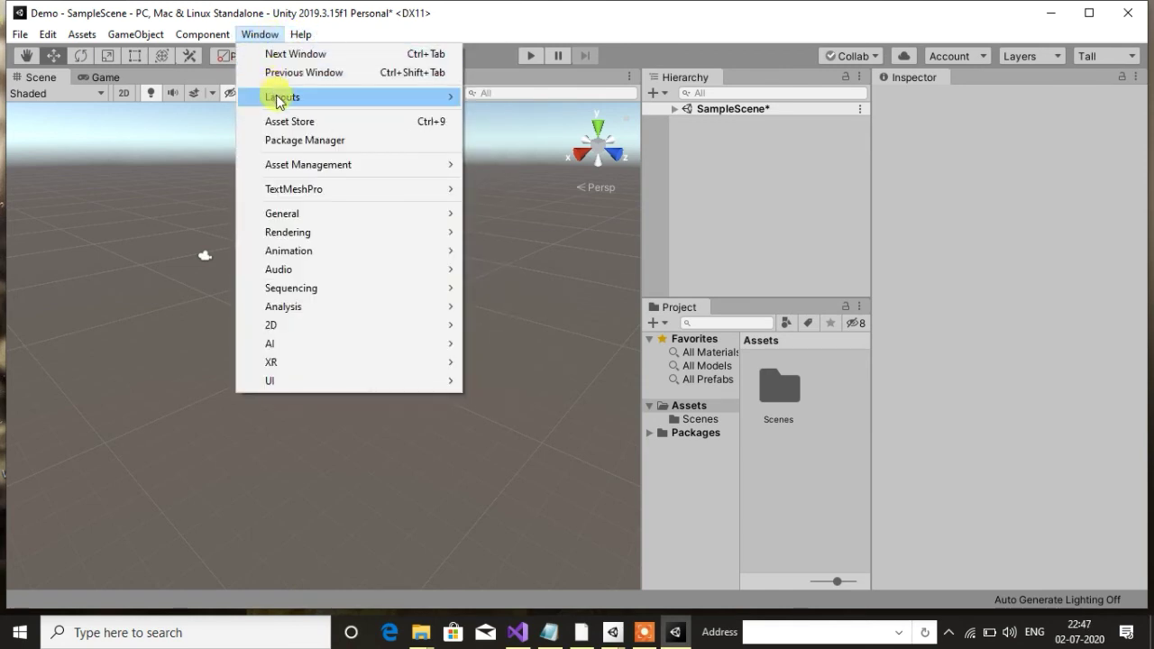
mouse_move(456, 94)
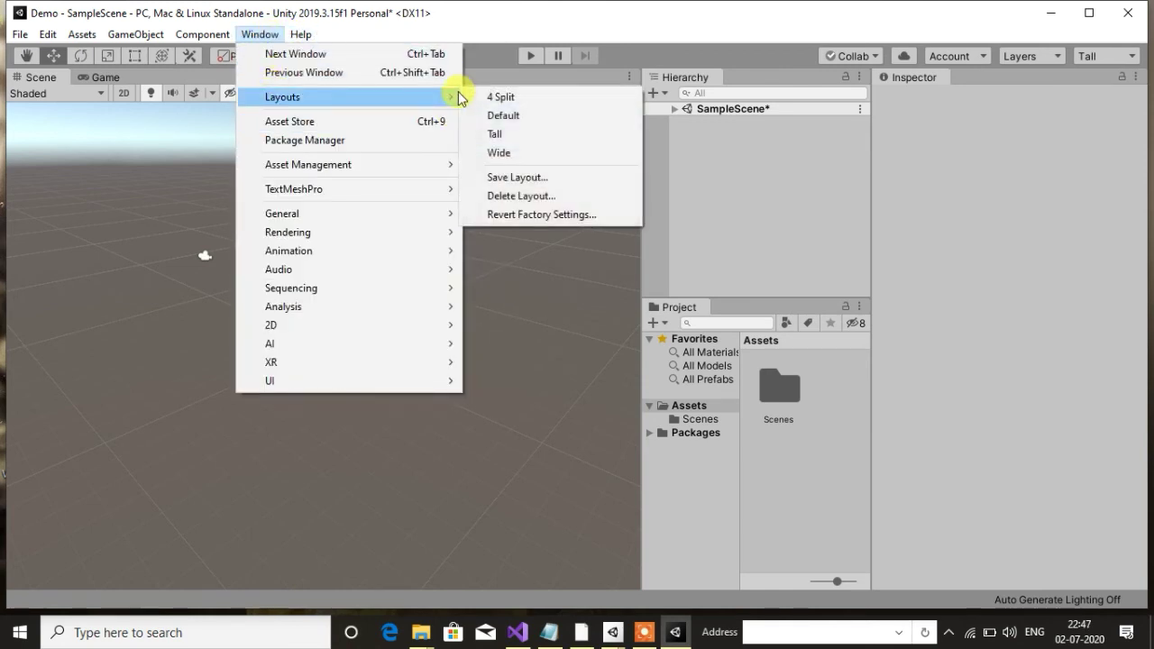
click(516, 150)
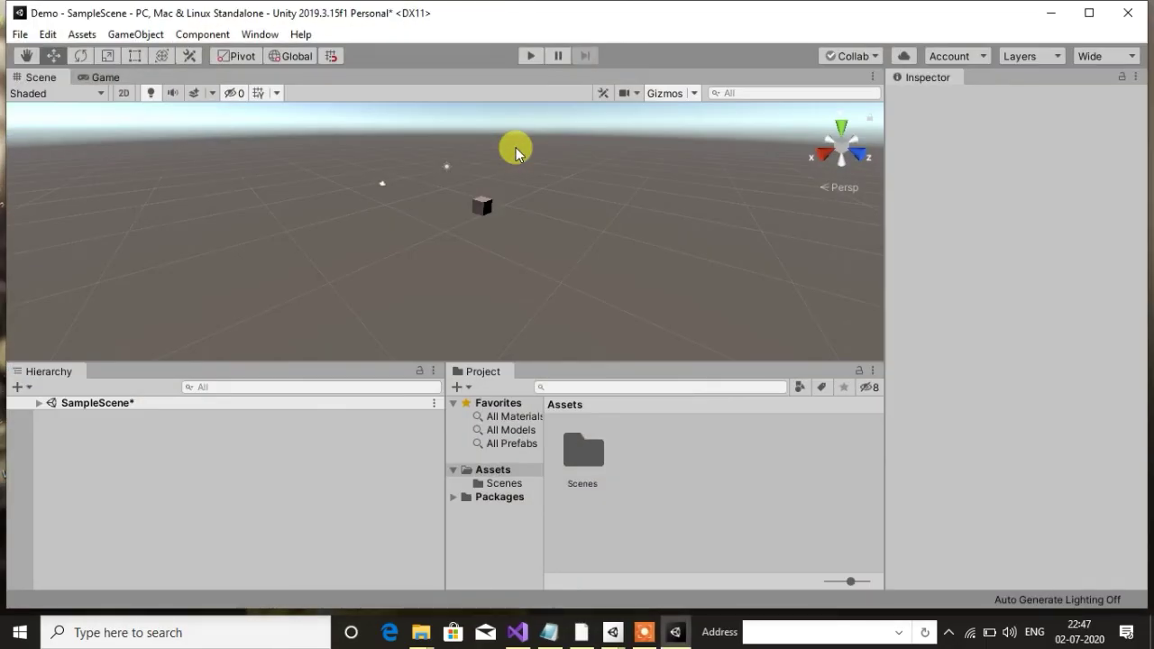
click(253, 38)
mouse_move(386, 107)
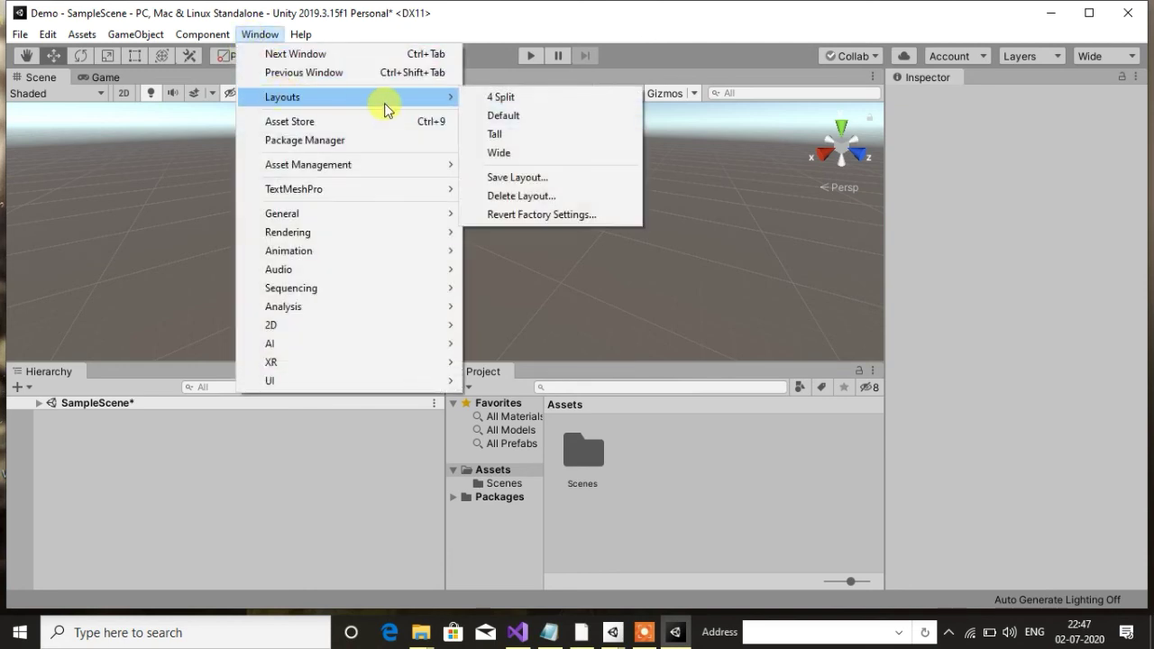
click(513, 115)
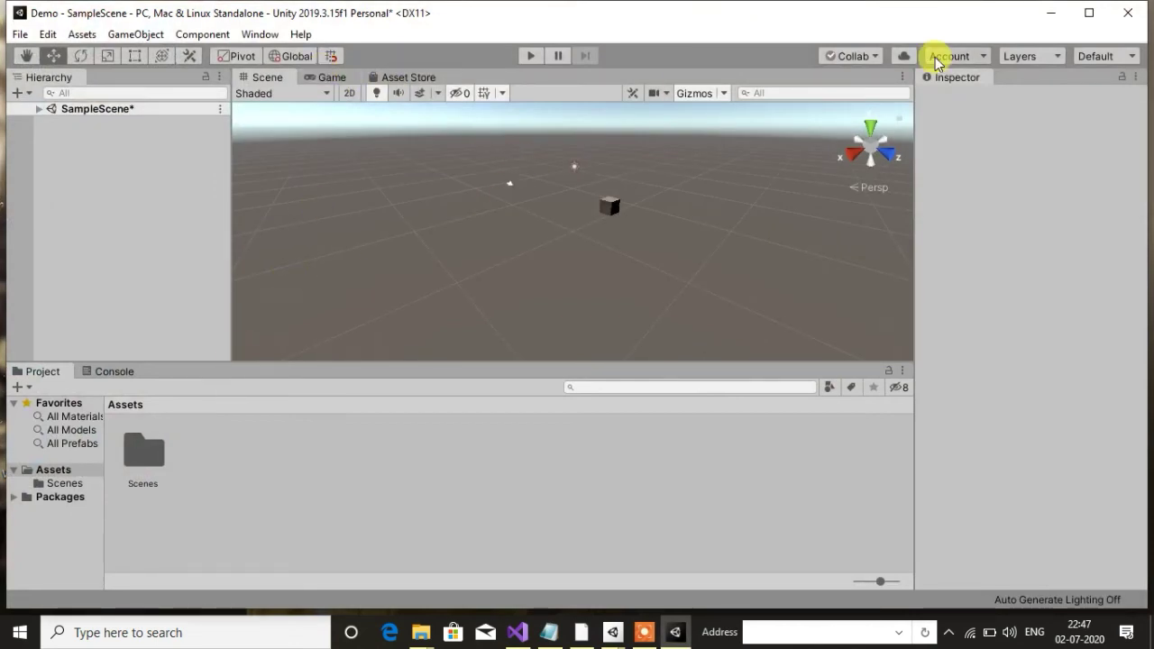
click(1061, 58)
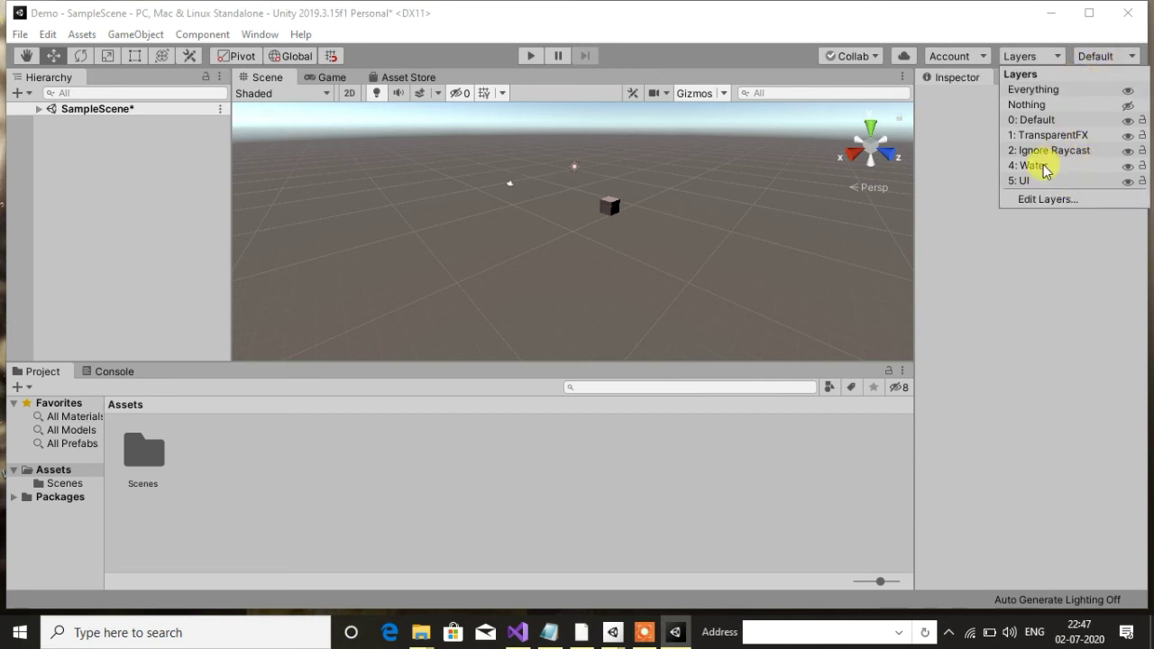
click(966, 147)
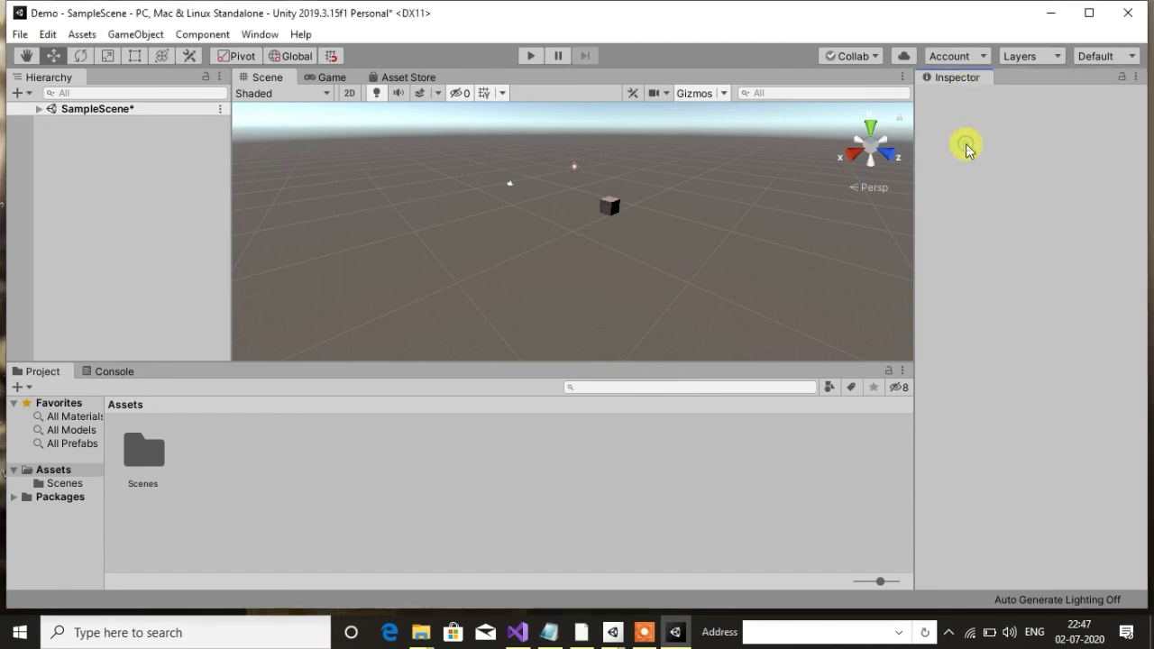
click(665, 94)
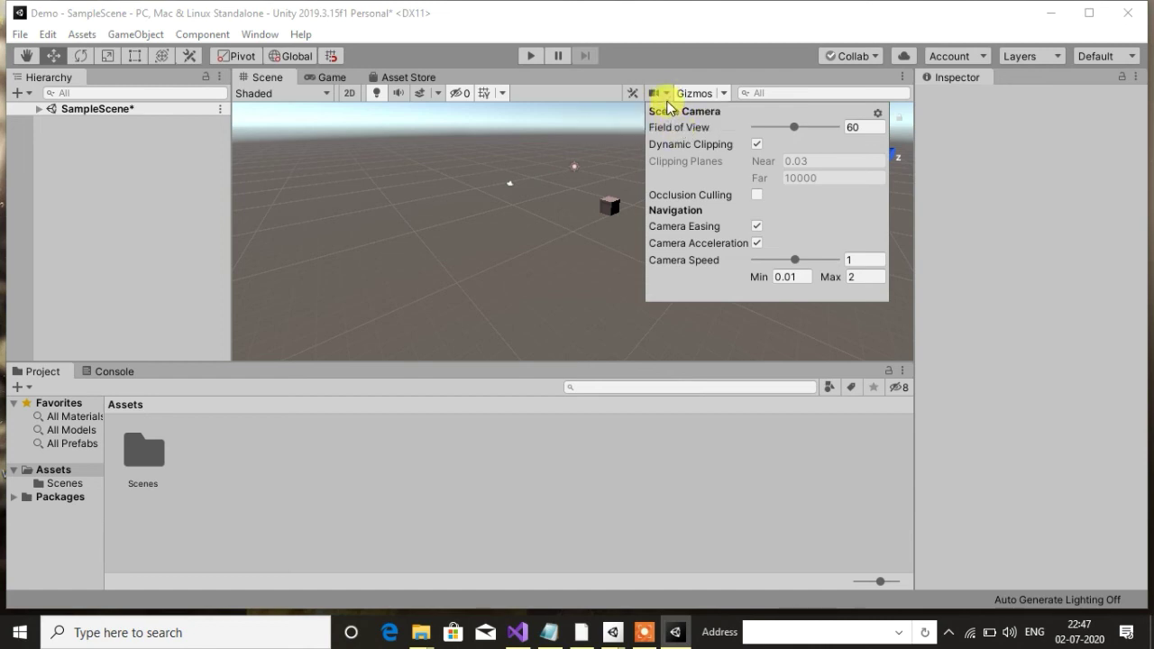
click(661, 93)
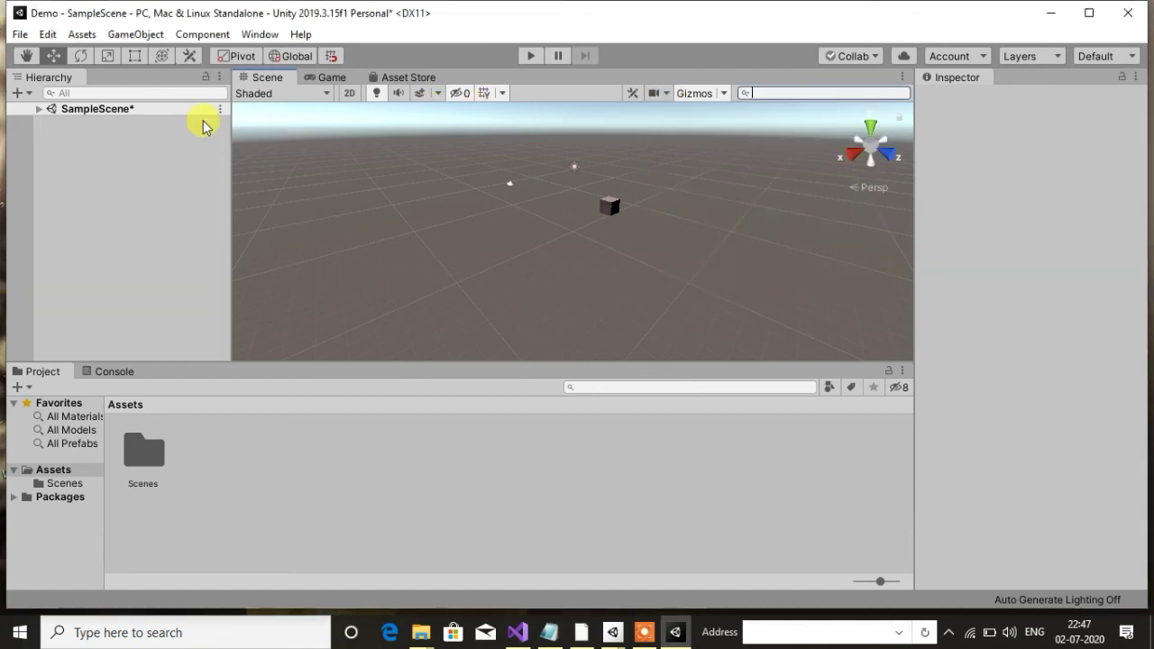
click(22, 37)
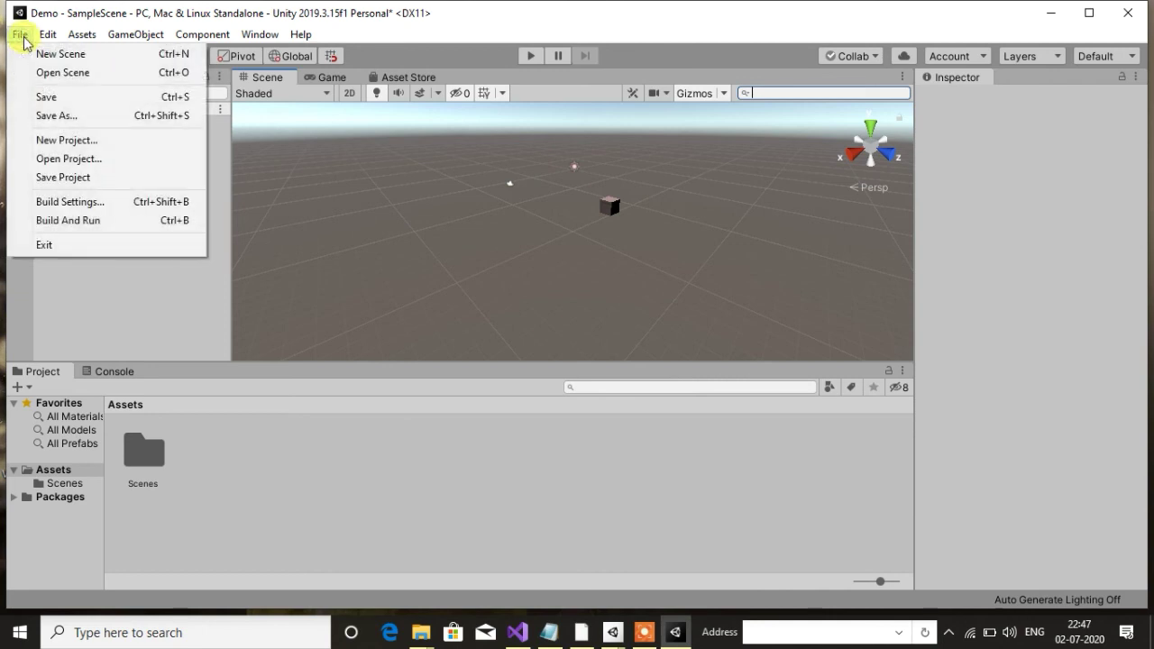
click(80, 222)
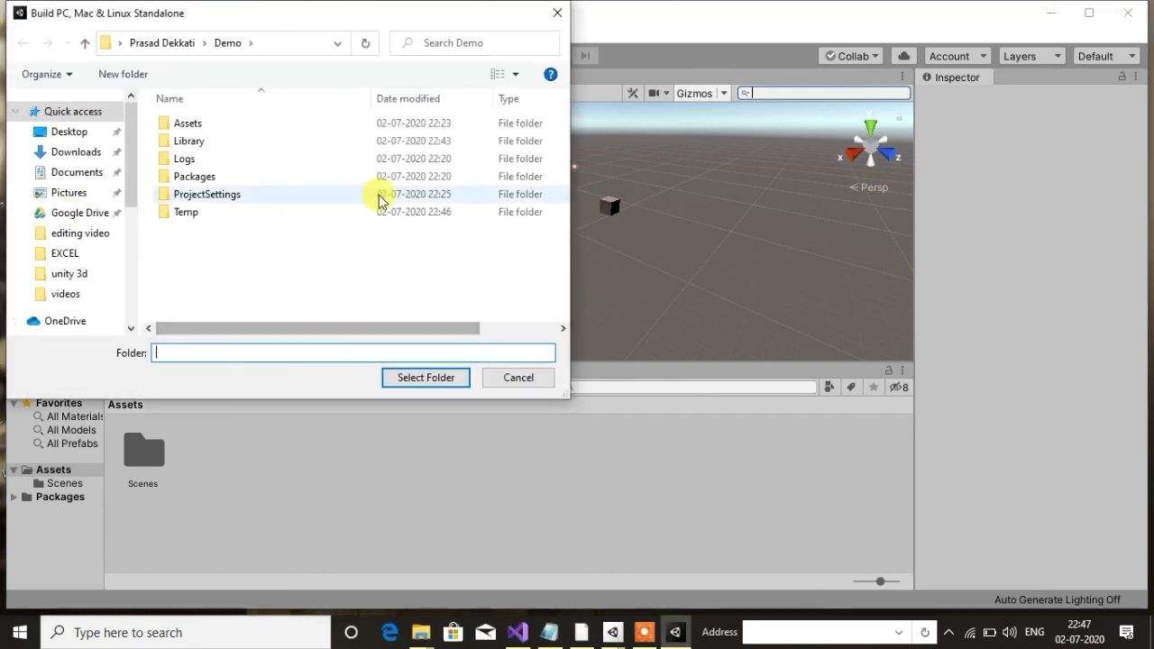
click(568, 16)
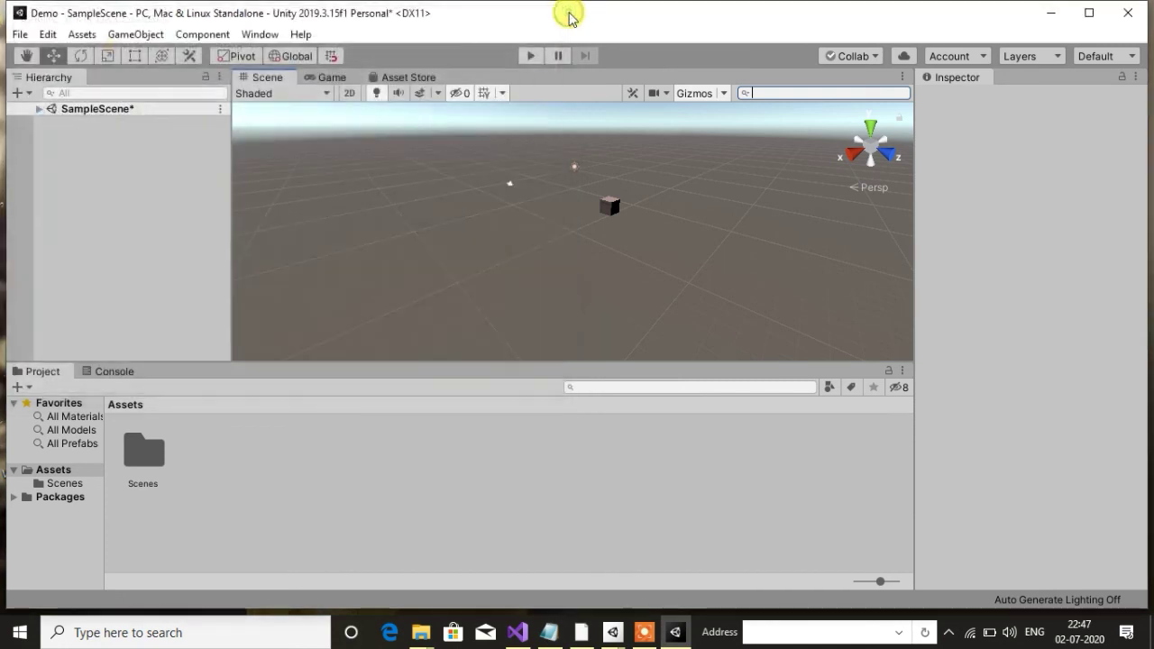
click(27, 37)
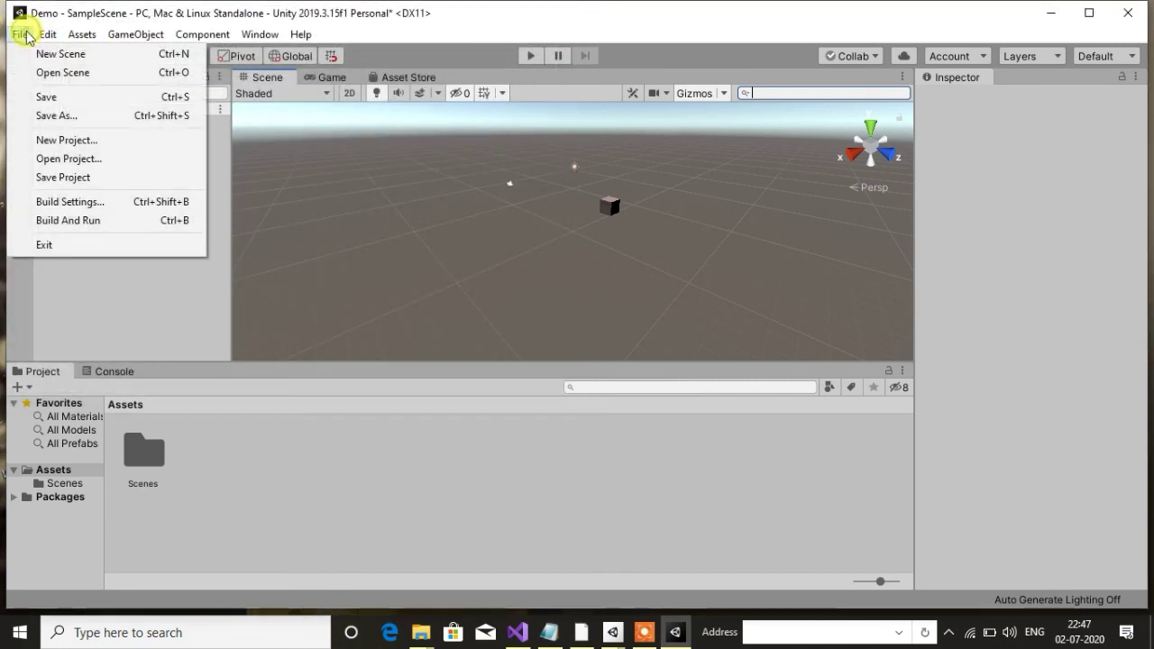
click(84, 202)
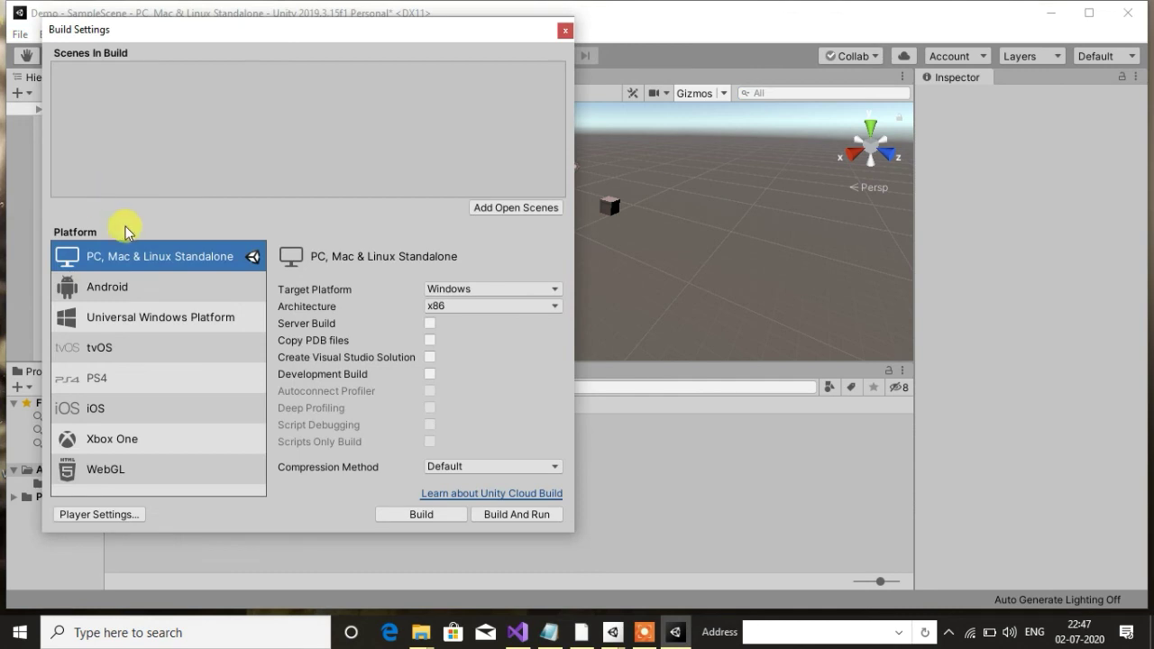
click(163, 287)
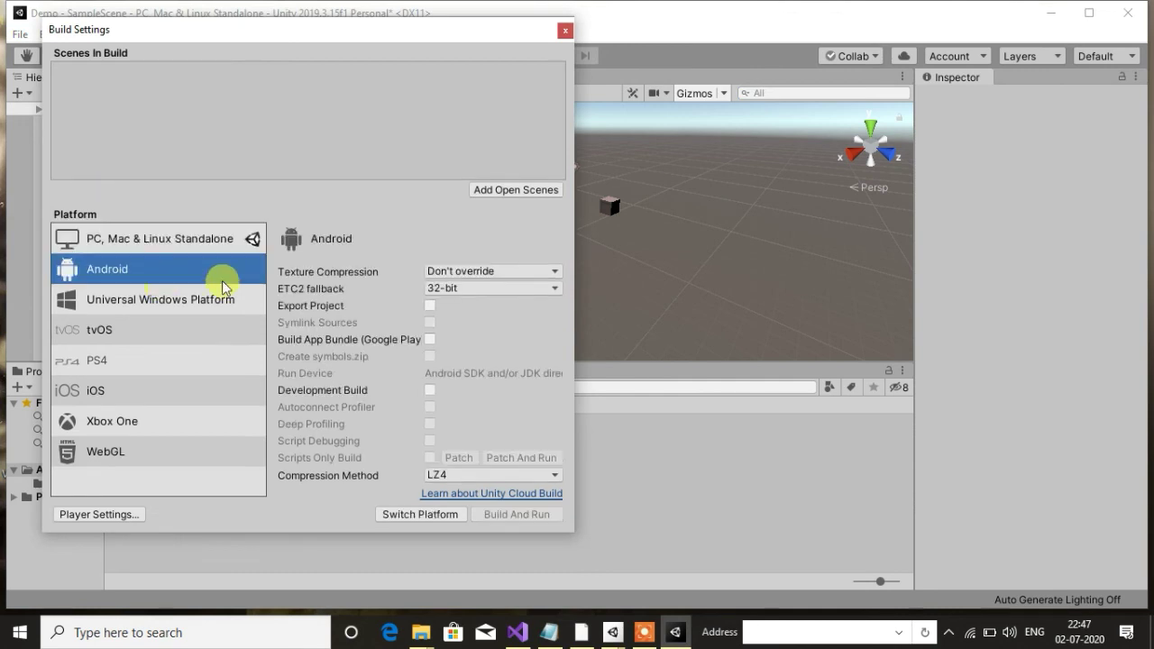
click(485, 288)
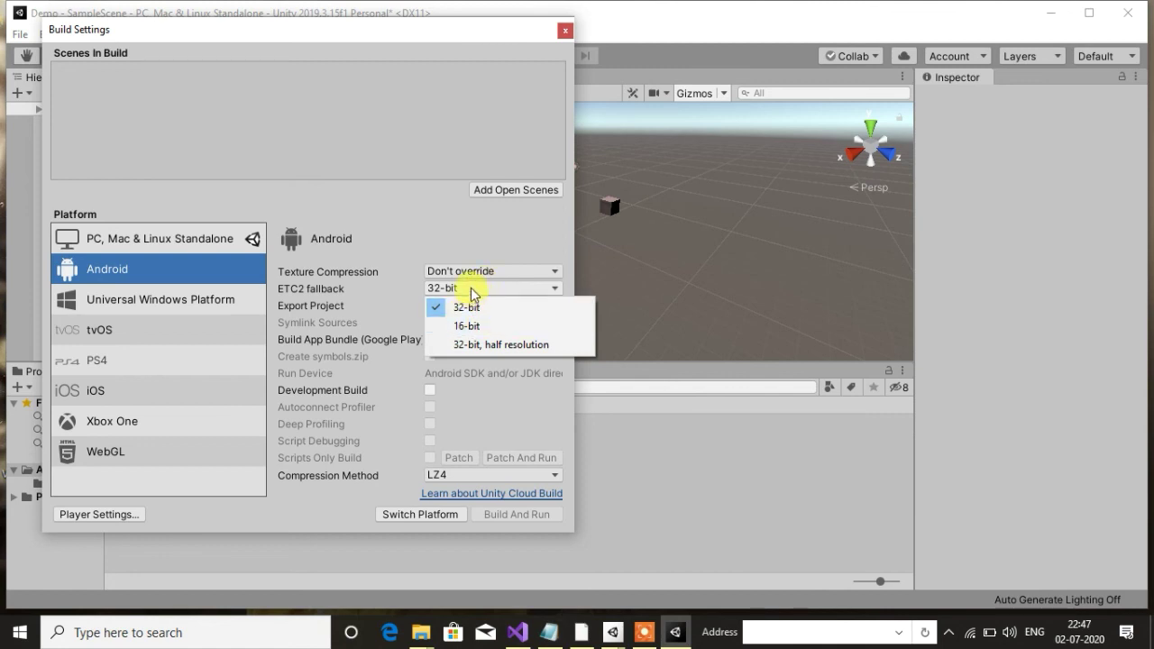
click(471, 294)
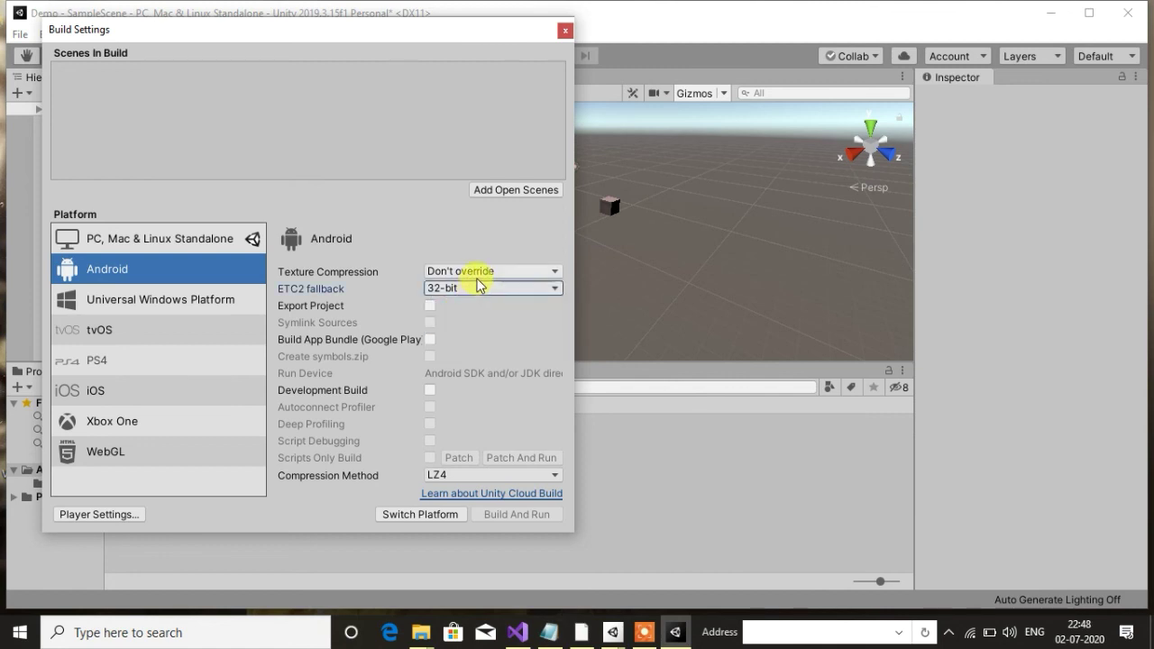
click(477, 272)
click(477, 275)
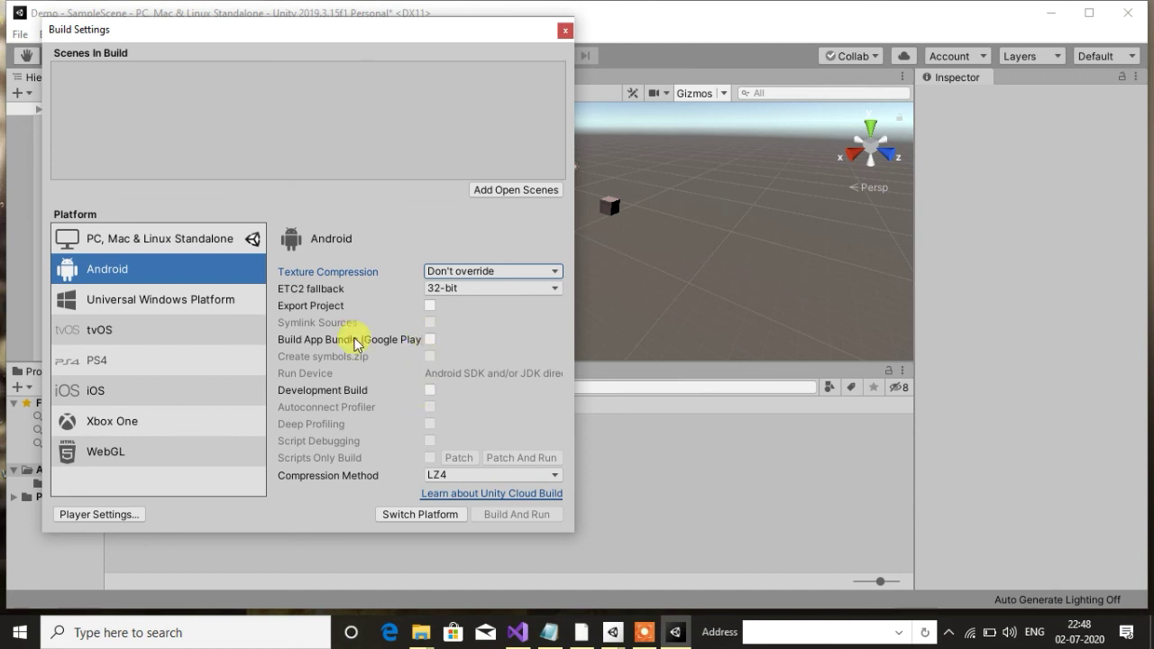
click(93, 330)
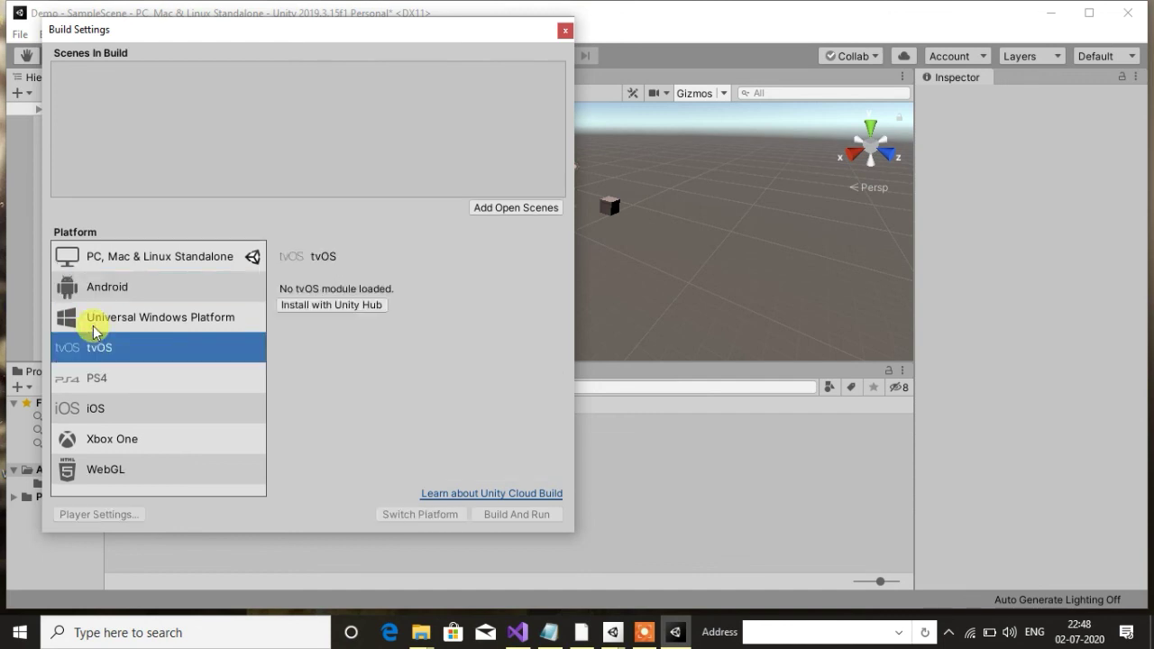
click(115, 317)
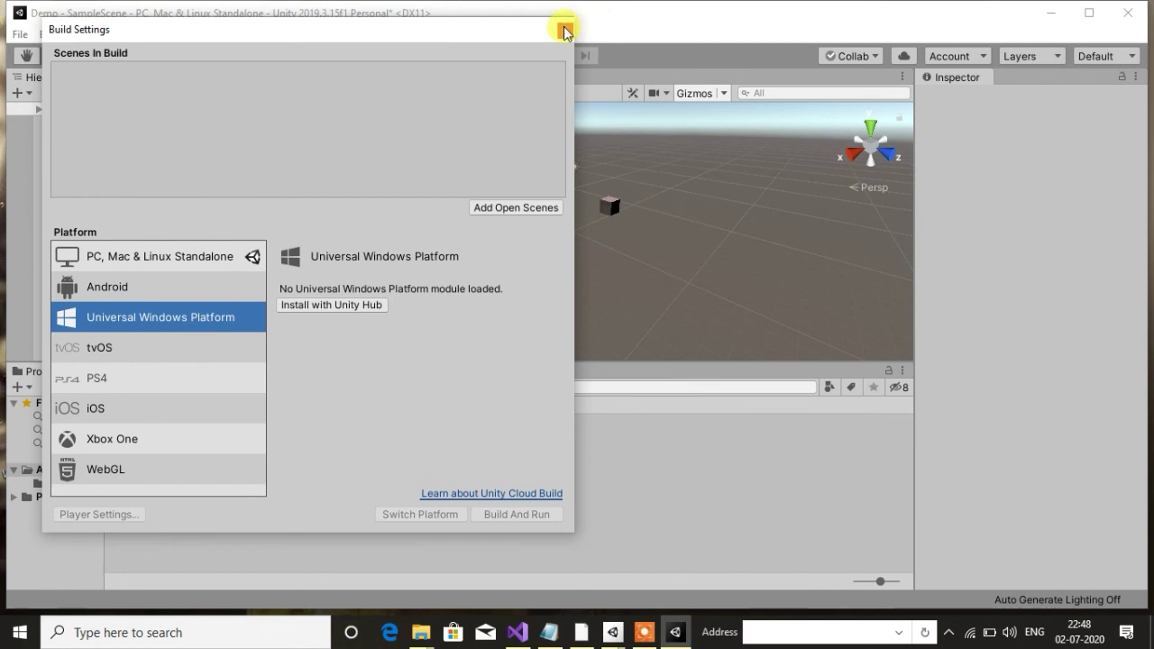
click(564, 29)
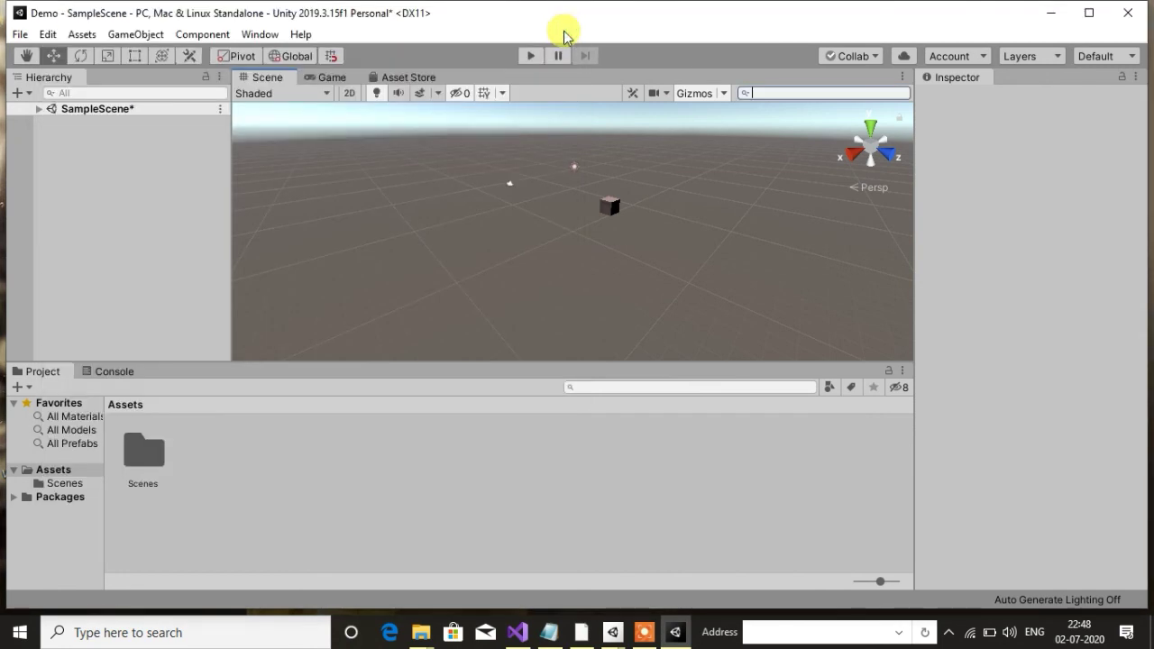